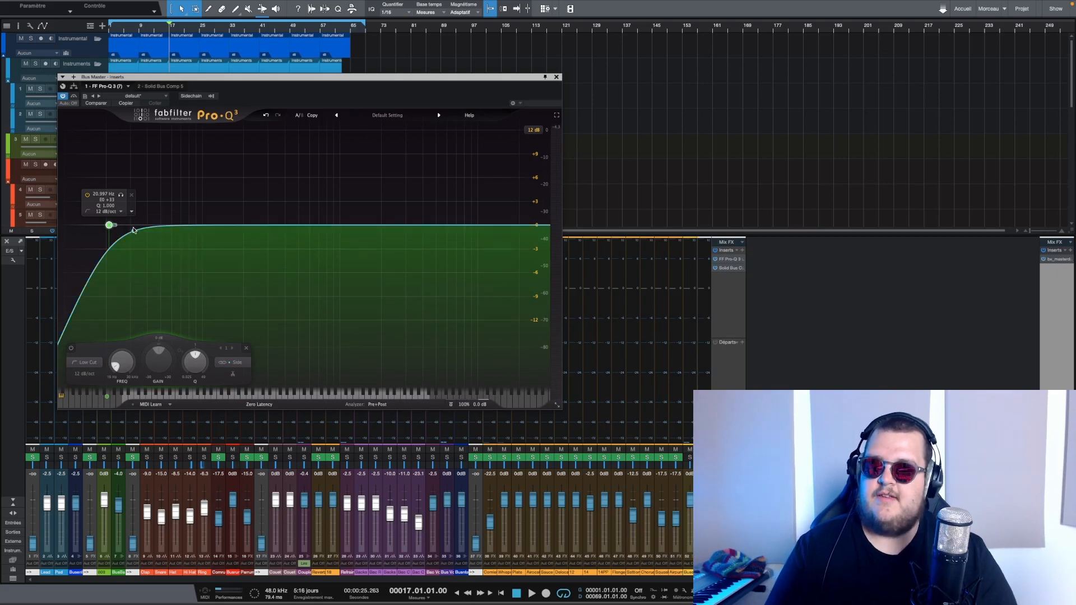
Audition the low-cut band in solo during playback while sweeping its cutoff up to about 120 Hz.
{"action": "key", "text": "space"}
{"action": "left_click_drag", "start_coordinate": [120, 194], "coordinate": [221, 204]}
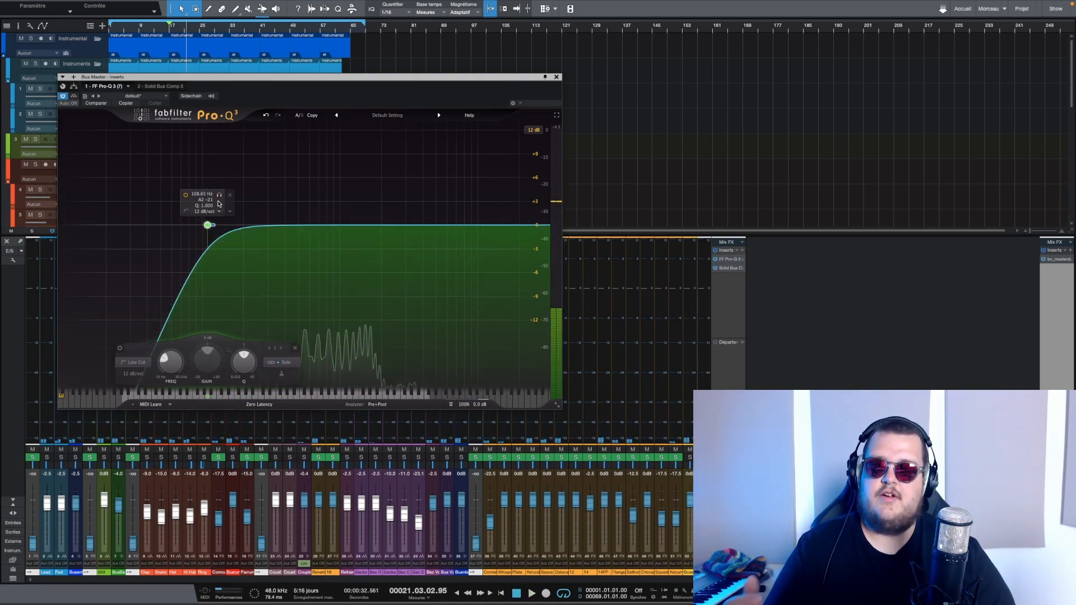
{"action": "left_click_drag", "start_coordinate": [172, 359], "coordinate": [207, 276]}
{"action": "key", "text": "space"}
{"action": "key", "text": "space"}
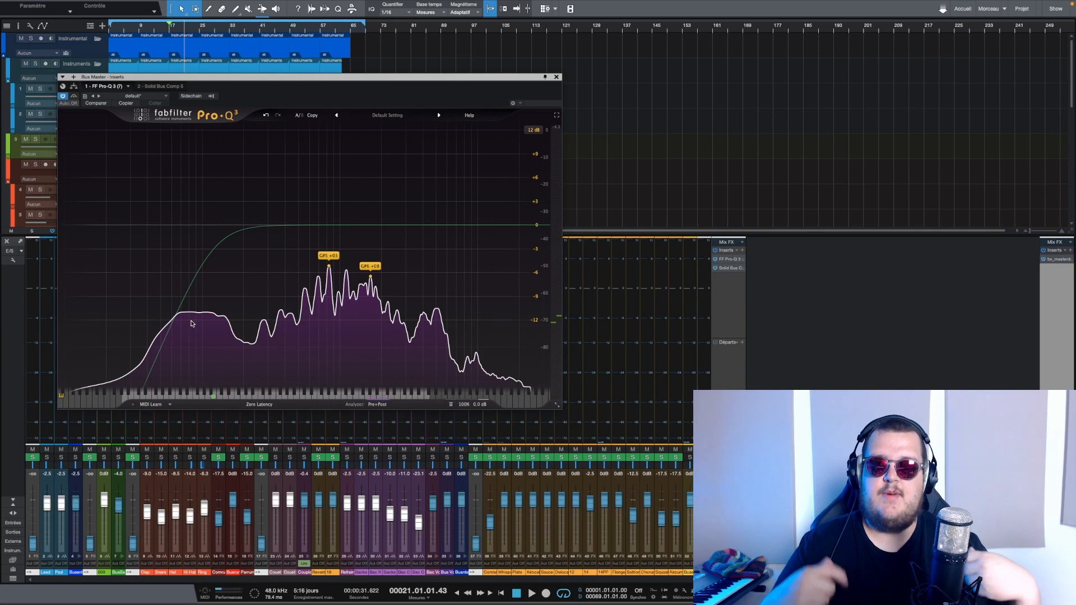
{"action": "left_click", "coordinate": [183, 224]}
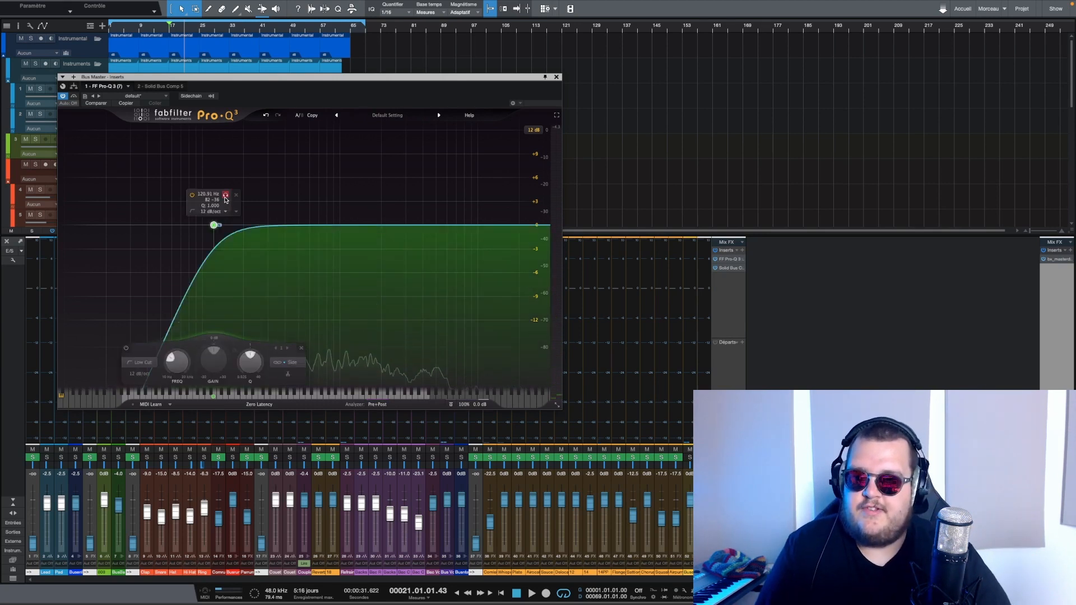
Sweep the low-cut band's frequency while the mix plays and settle it at about 67 Hz.
{"action": "key", "text": "space"}
{"action": "scroll", "coordinate": [145, 361], "scroll_direction": "up", "scroll_amount": 4}
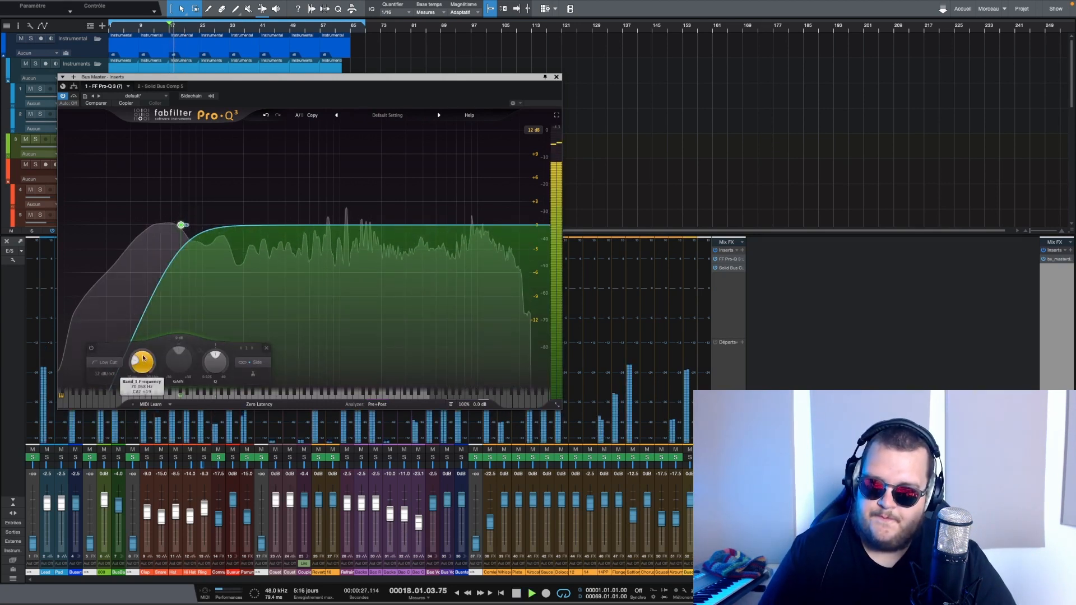
{"action": "scroll", "coordinate": [147, 362], "scroll_direction": "up", "scroll_amount": 10}
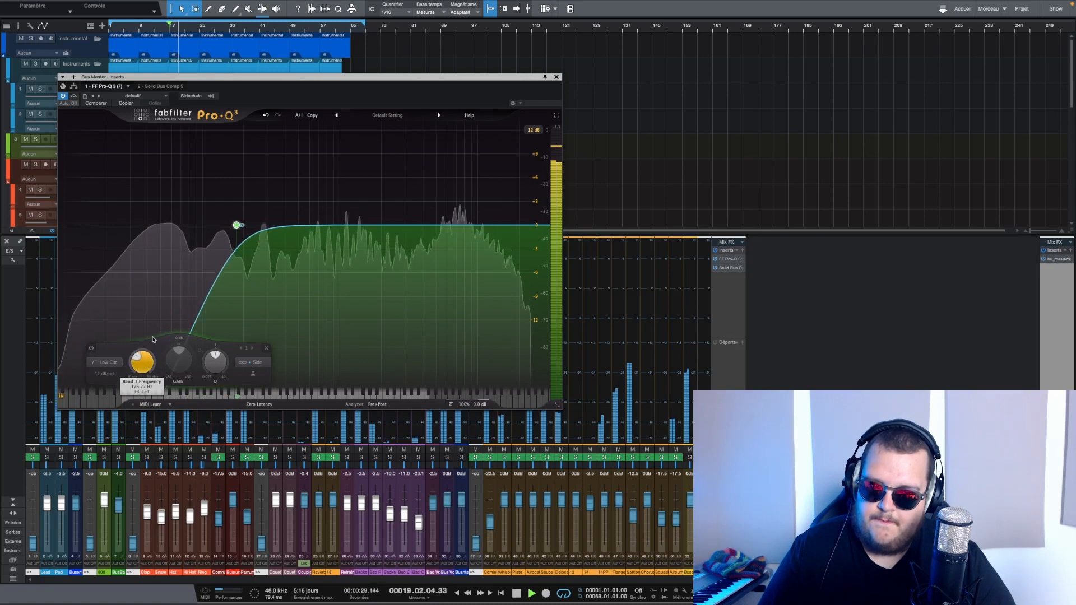
{"action": "scroll", "coordinate": [149, 362], "scroll_direction": "down", "scroll_amount": 13}
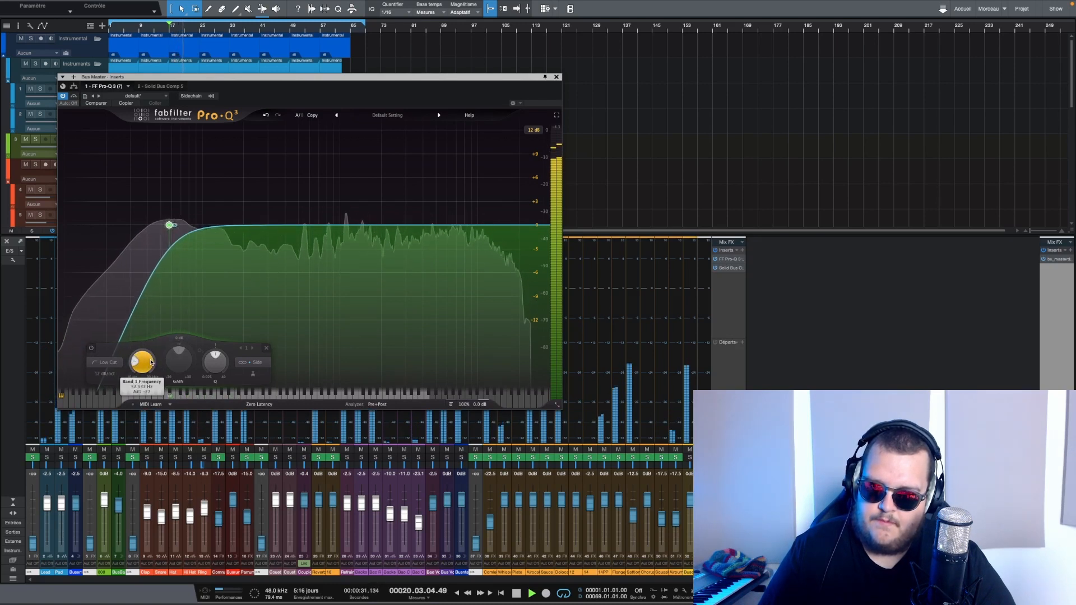
{"action": "scroll", "coordinate": [150, 360], "scroll_direction": "up", "scroll_amount": 1}
{"action": "scroll", "coordinate": [151, 359], "scroll_direction": "up", "scroll_amount": 2}
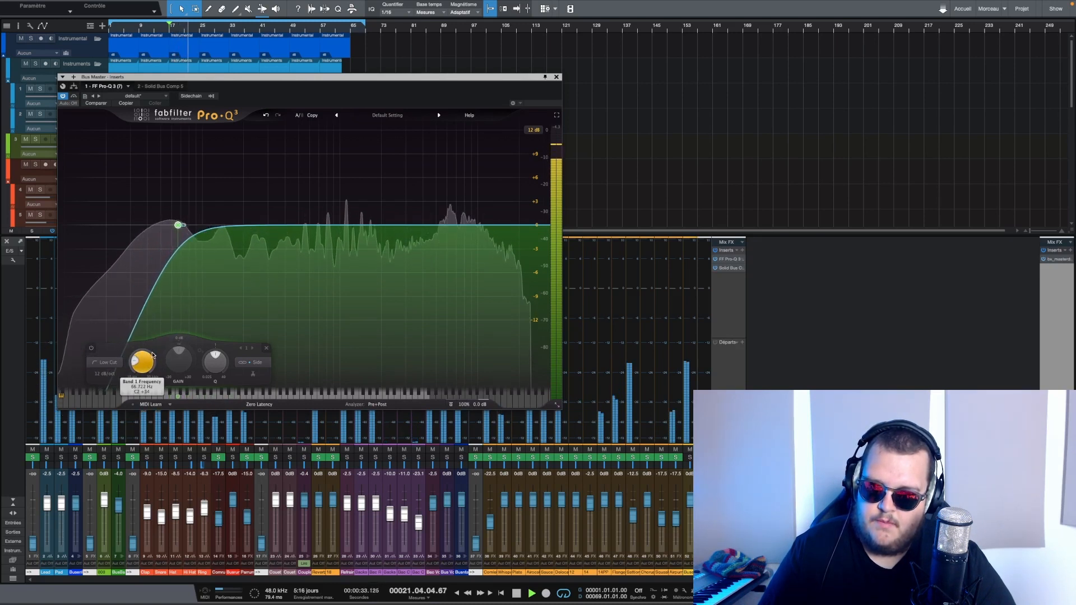
{"action": "key", "text": "space"}
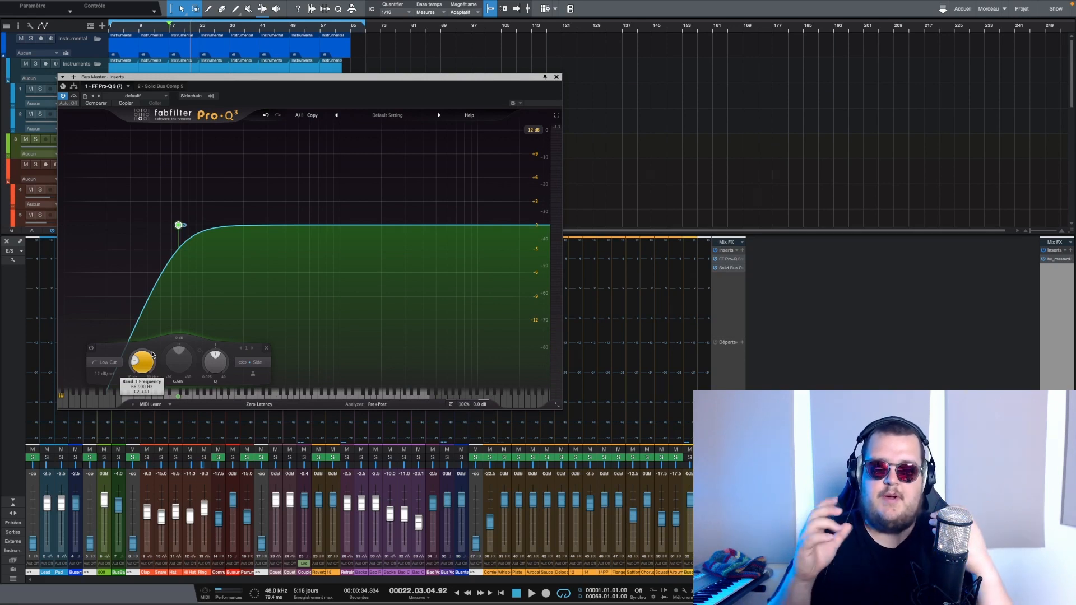
Add a bell band on the side signal and place it at about 369 Hz while auditioning it in solo.
{"action": "mouse_move", "coordinate": [180, 224]}
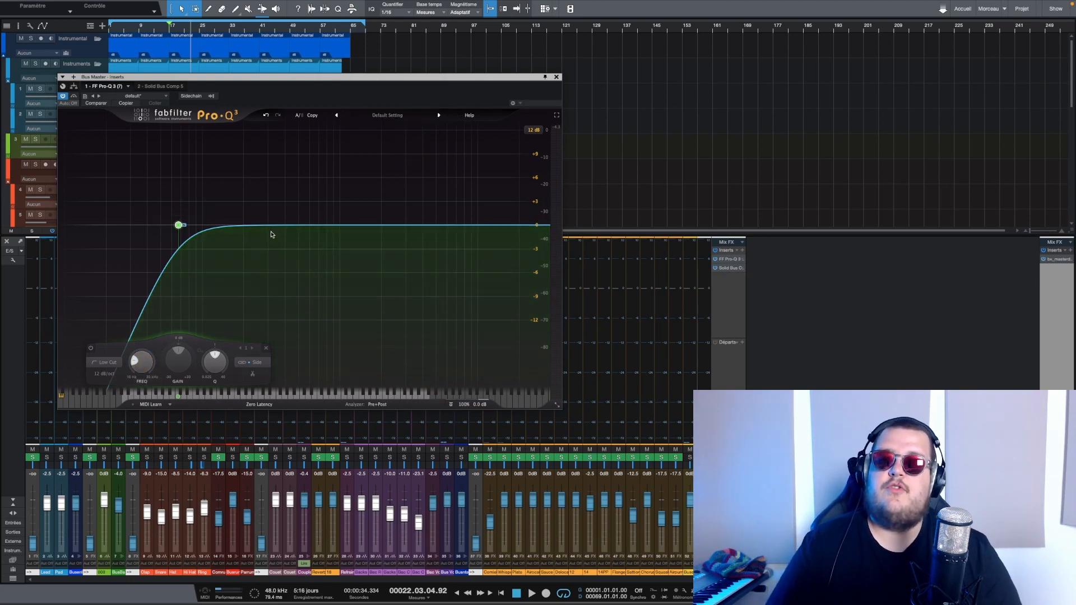
{"action": "mouse_move", "coordinate": [260, 227]}
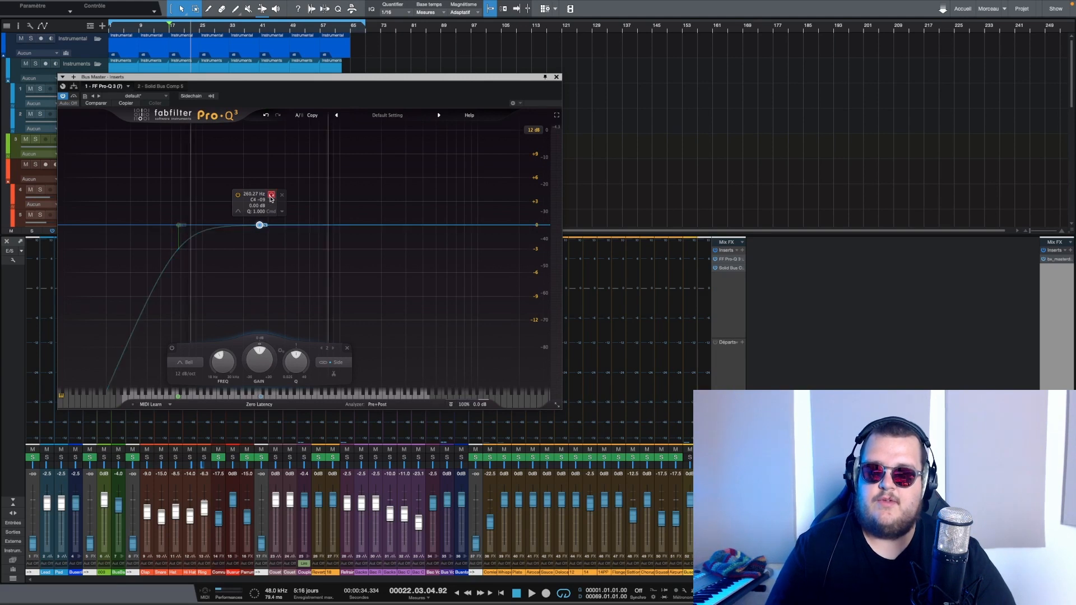
{"action": "key", "text": "space"}
{"action": "mouse_move", "coordinate": [270, 197]}
{"action": "left_mouse_down"}
{"action": "mouse_move", "coordinate": [321, 194]}
{"action": "mouse_move", "coordinate": [286, 201]}
{"action": "left_mouse_up"}
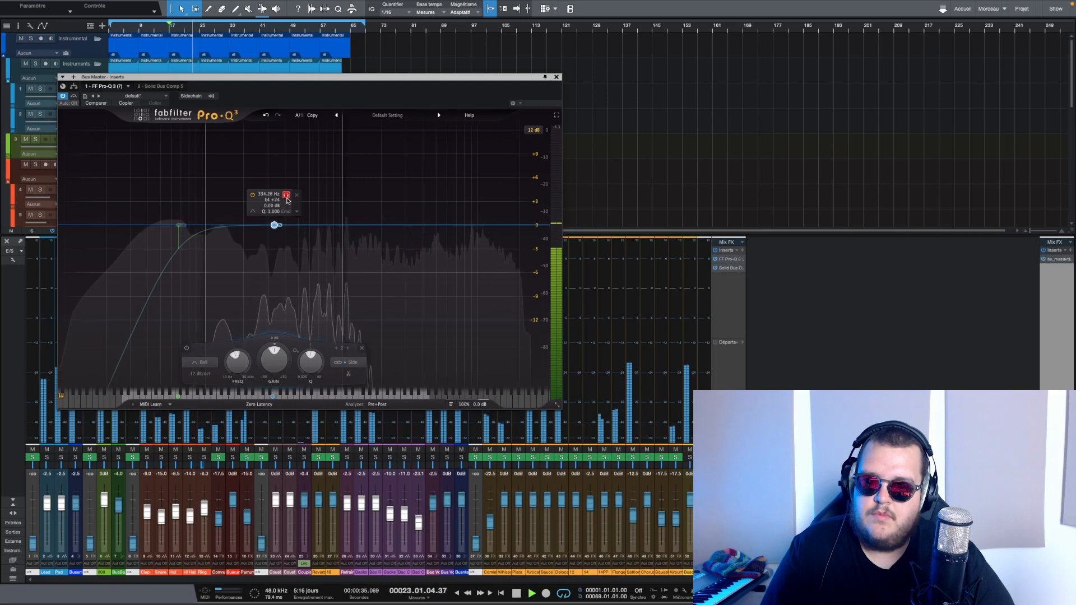
{"action": "key", "text": "space"}
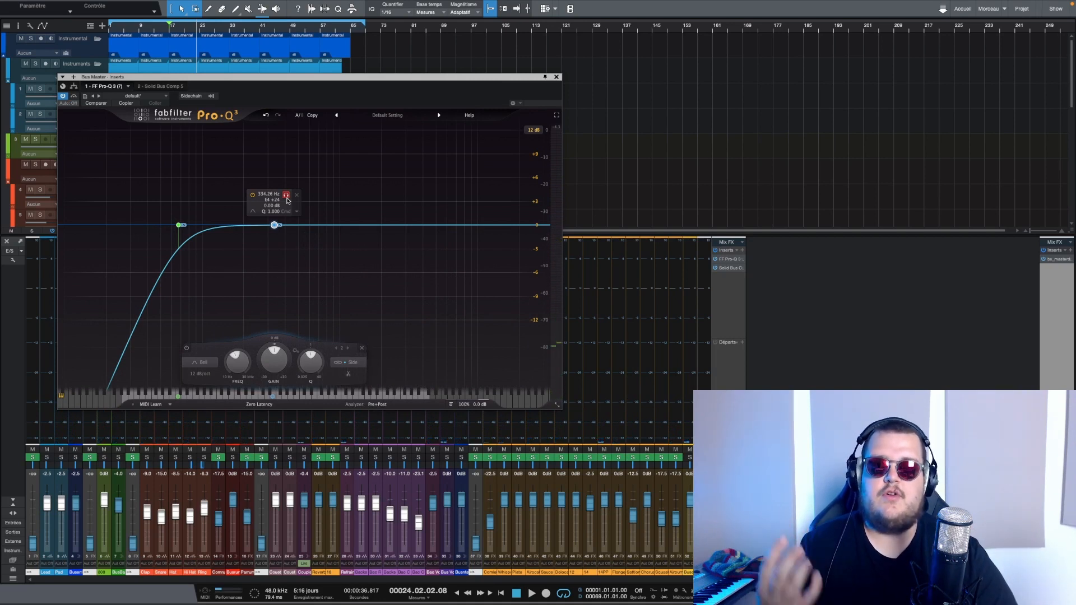
{"action": "key", "text": "space"}
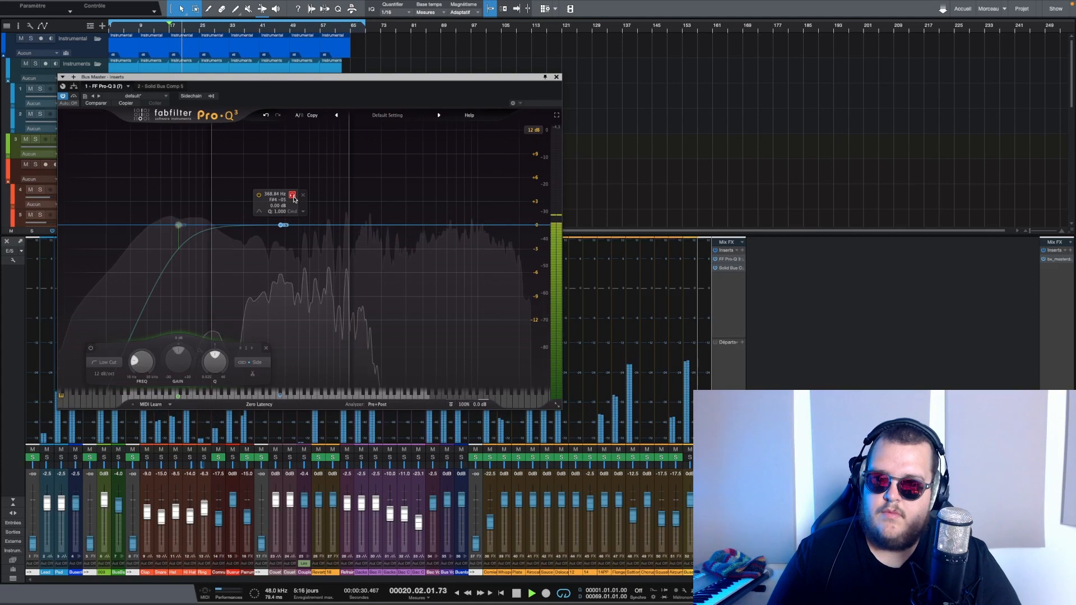
{"action": "left_click", "coordinate": [294, 197]}
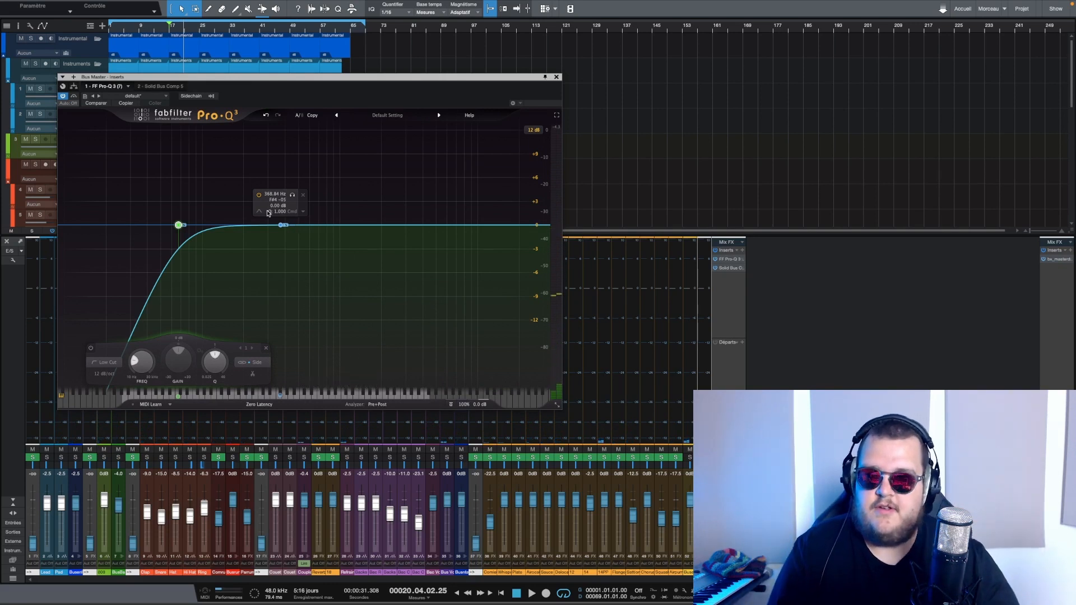
Boost the side bell band to about +10.7 dB and listen to the exaggerated effect in playback.
{"action": "left_click", "coordinate": [280, 227]}
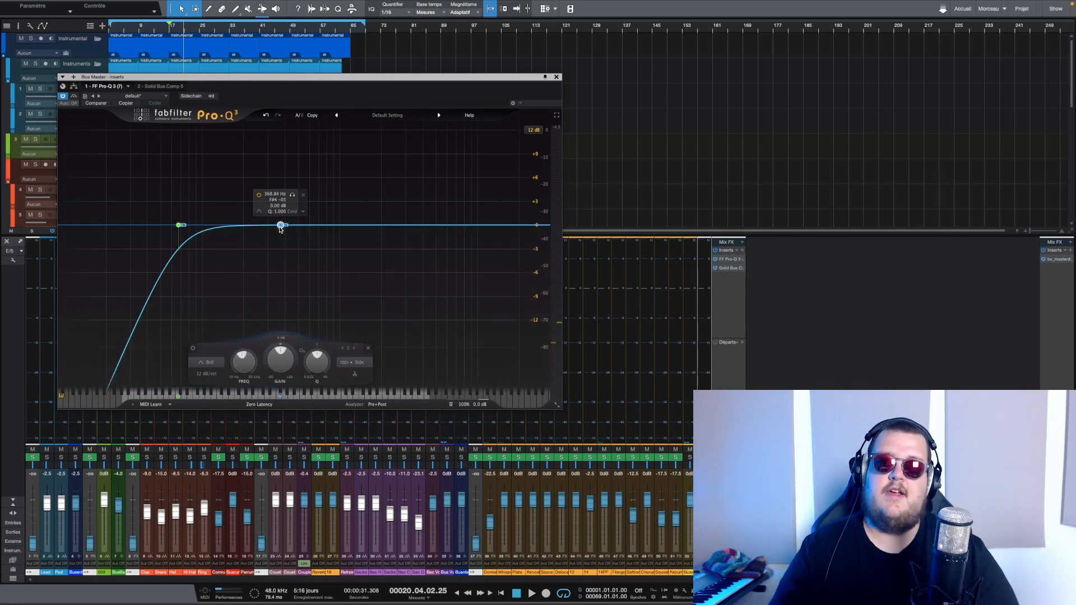
{"action": "left_click_drag", "start_coordinate": [282, 370], "coordinate": [301, 311]}
{"action": "key", "text": "space"}
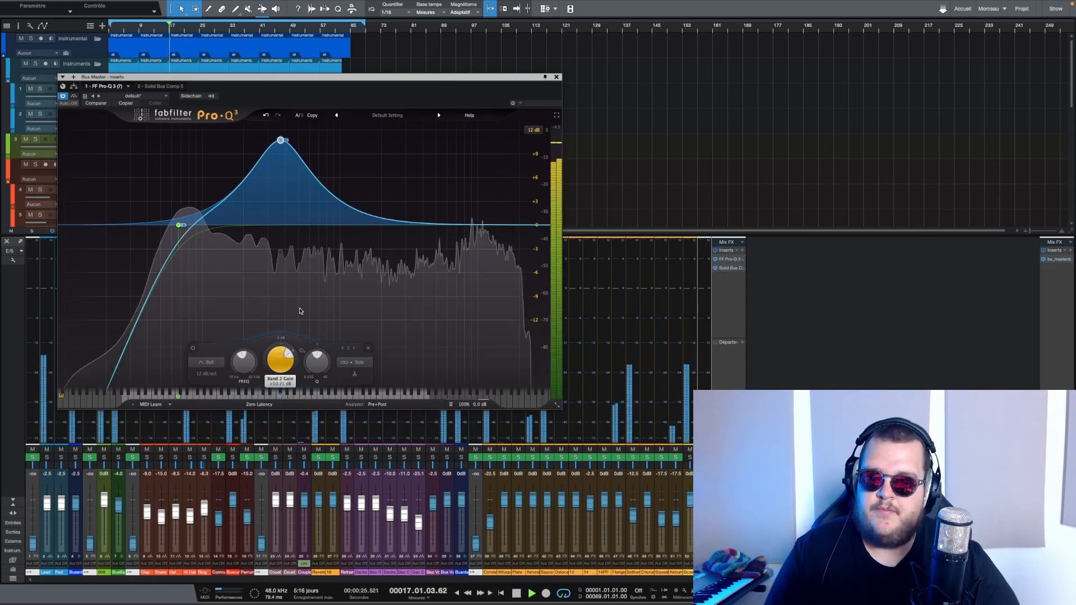
{"action": "key", "text": "space"}
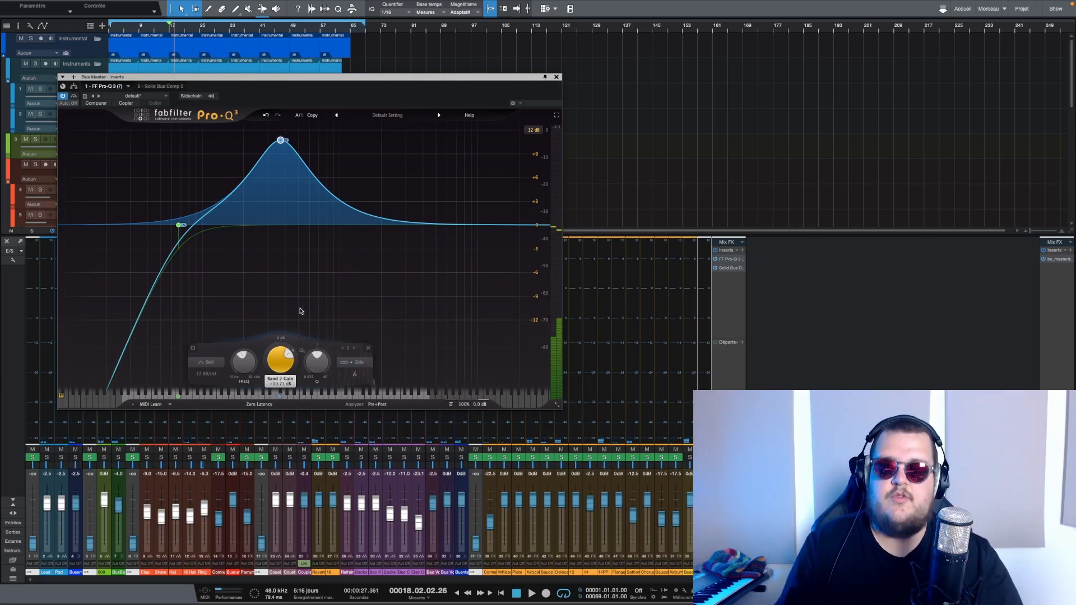
Set the side bell band's gain to about +1.20 dB while listening to the mix.
{"action": "key", "text": "space"}
{"action": "mouse_move", "coordinate": [287, 363]}
{"action": "left_mouse_down"}
{"action": "mouse_move", "coordinate": [259, 459]}
{"action": "mouse_move", "coordinate": [286, 319]}
{"action": "mouse_move", "coordinate": [278, 367]}
{"action": "left_mouse_up"}
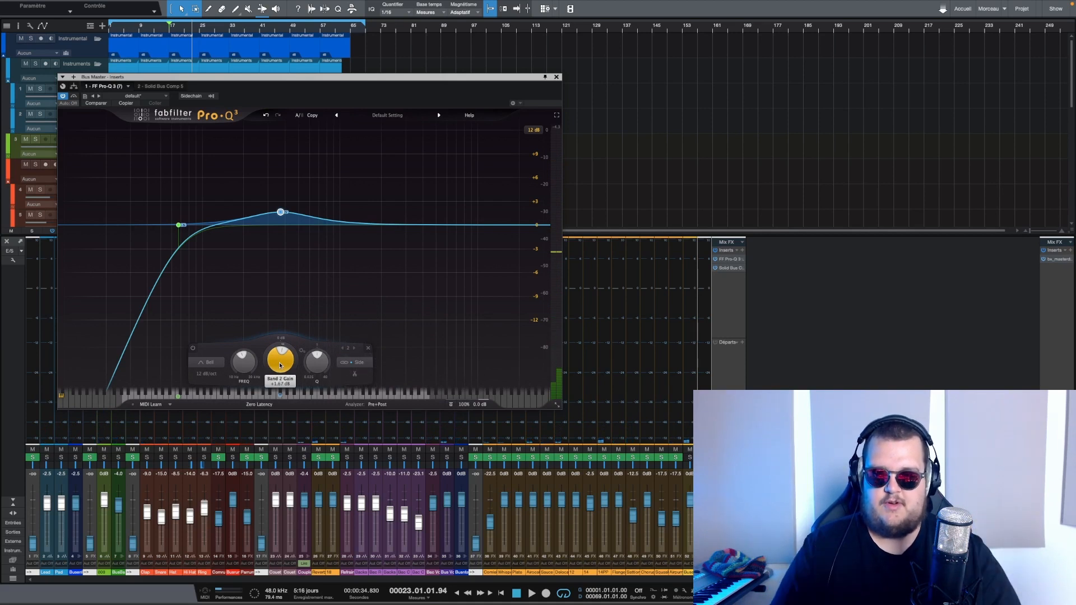
{"action": "key", "text": "space"}
{"action": "left_click_drag", "start_coordinate": [280, 365], "coordinate": [278, 371]}
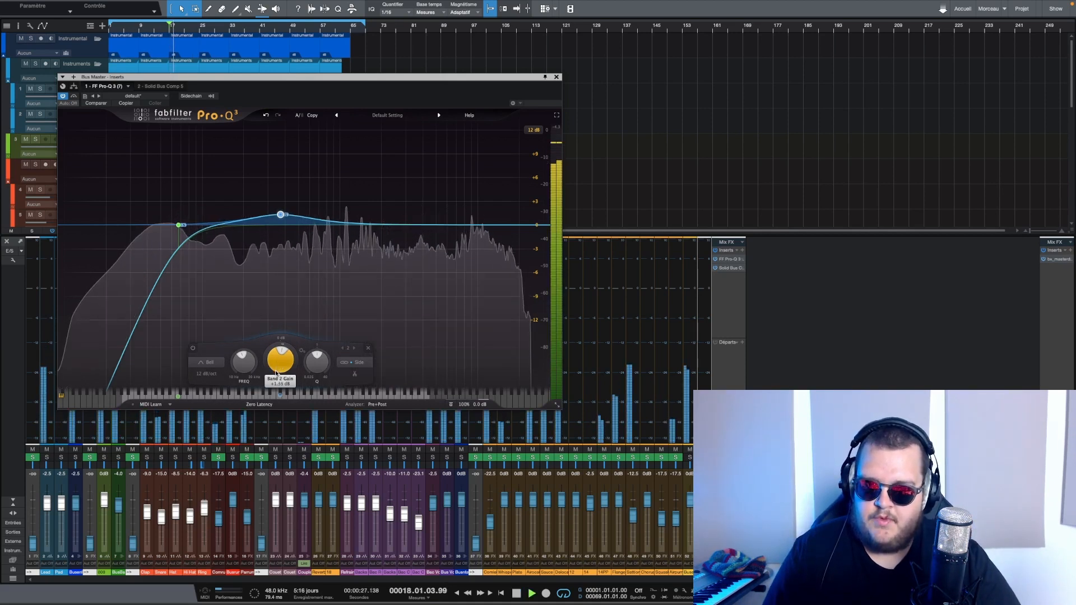
{"action": "key", "text": "space"}
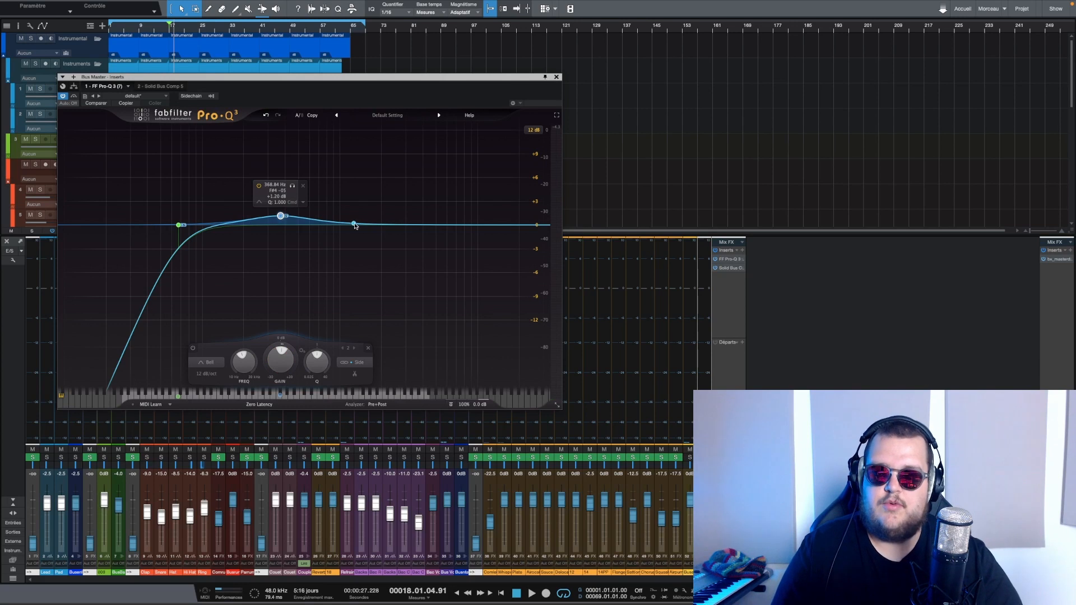
Add another bell band at about 2 kHz and set its stereo placement to Mid.
{"action": "left_click", "coordinate": [381, 225]}
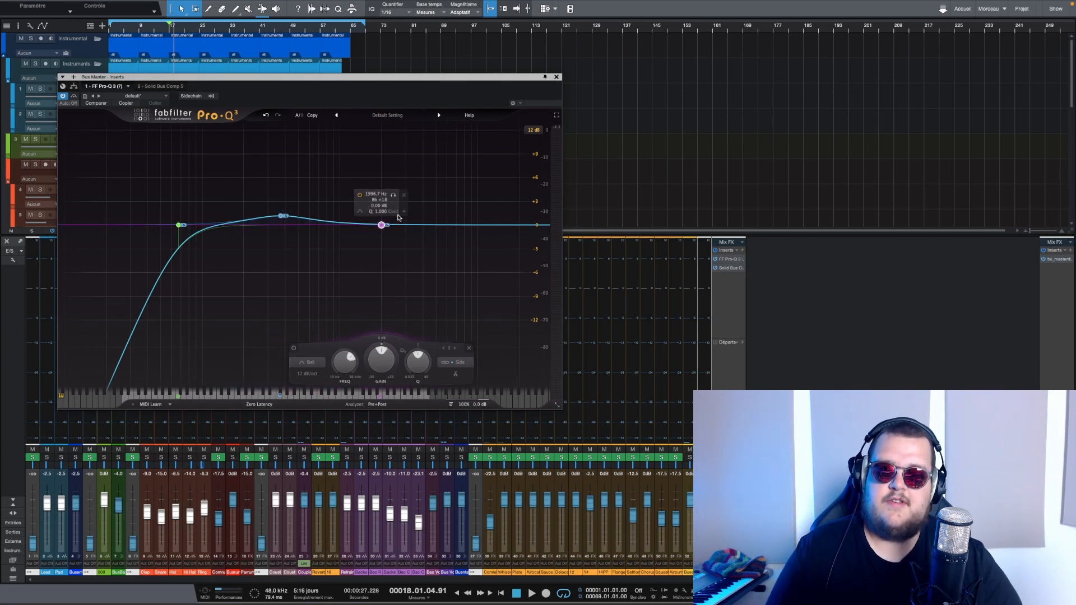
{"action": "left_click", "coordinate": [404, 211]}
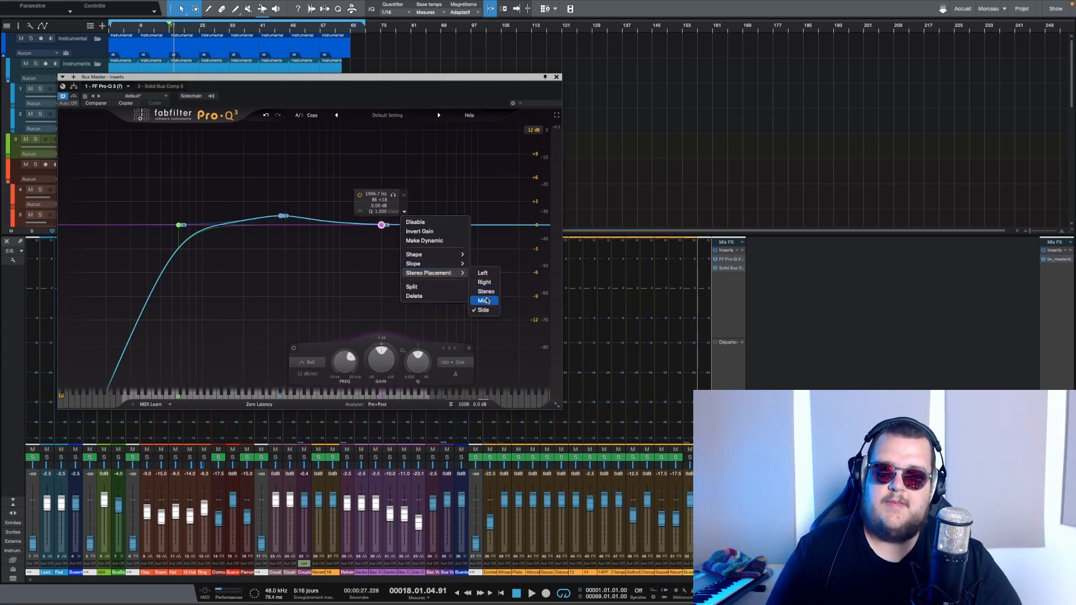
{"action": "left_click", "coordinate": [487, 301]}
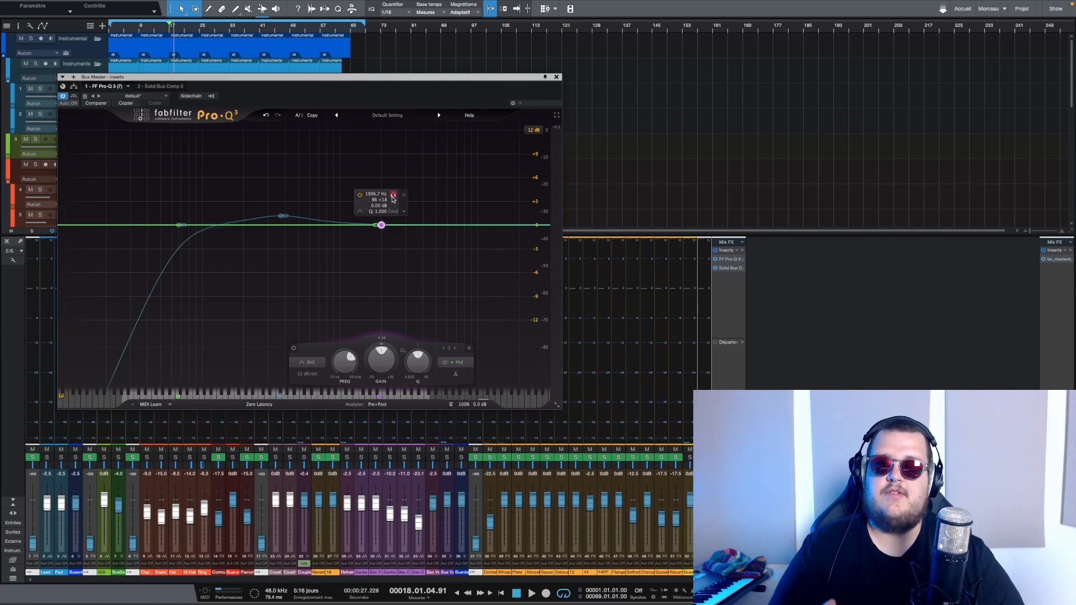
Sweep the Mid bell band in solo during playback and set its frequency to 1480 Hz.
{"action": "key", "text": "space"}
{"action": "left_click_drag", "start_coordinate": [393, 199], "coordinate": [356, 209]}
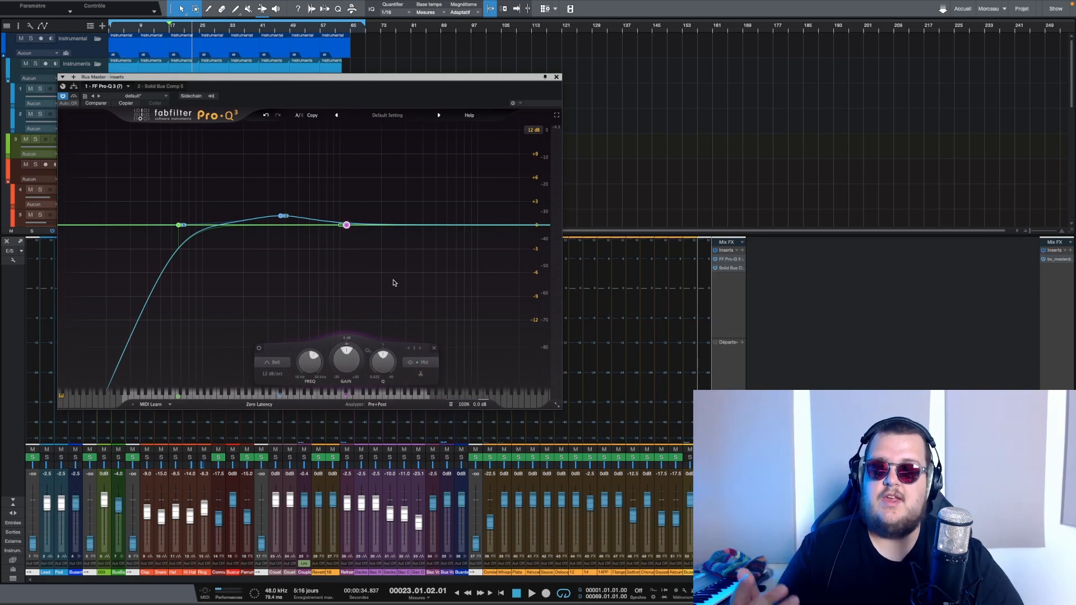
{"action": "mouse_move", "coordinate": [341, 218]}
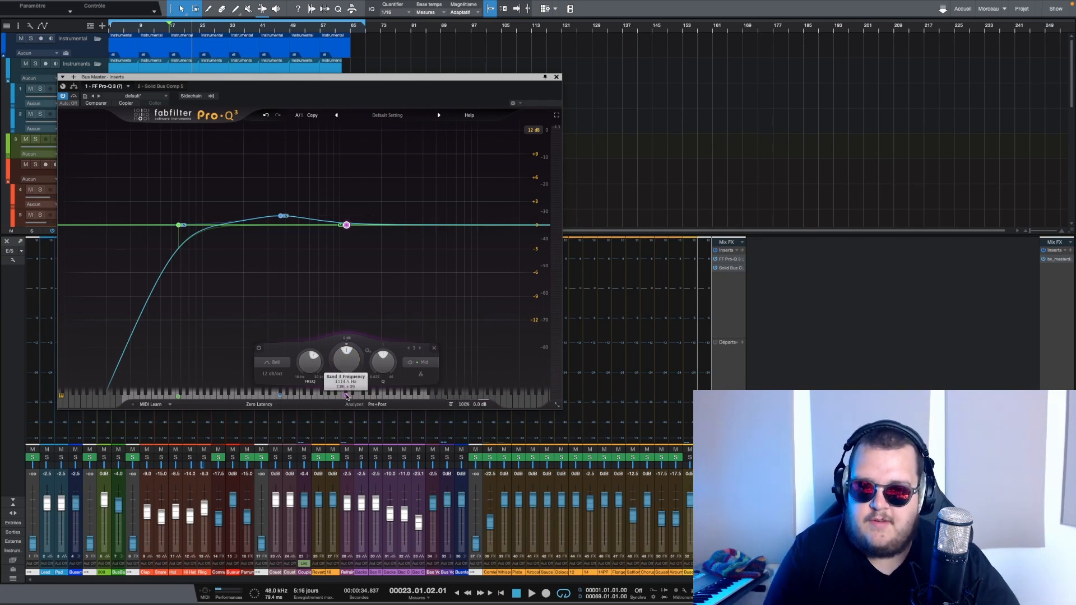
{"action": "left_click_drag", "start_coordinate": [350, 398], "coordinate": [361, 399]}
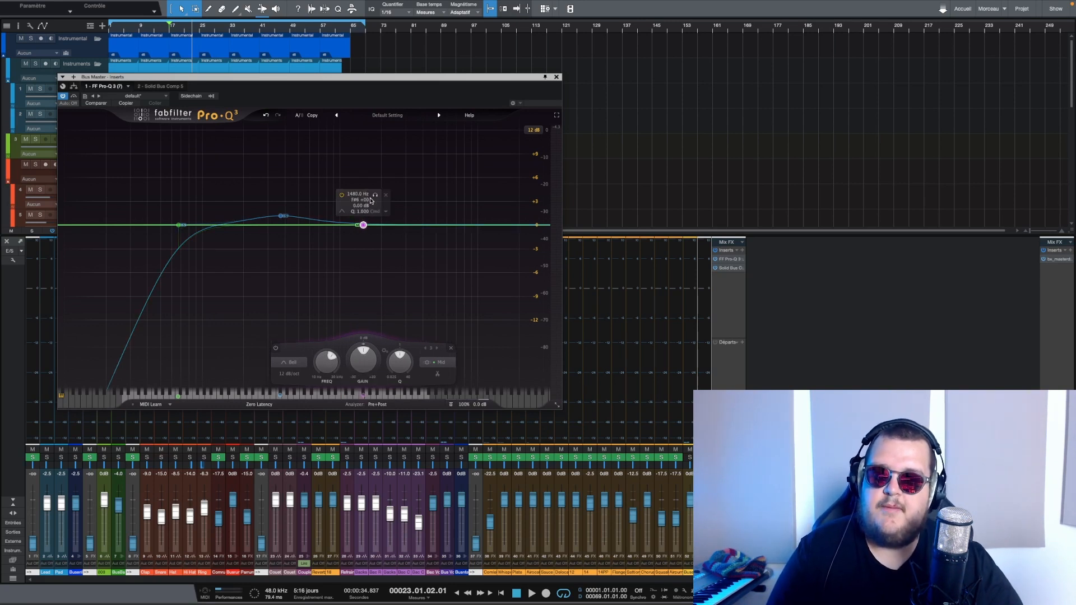
{"action": "key", "text": "space"}
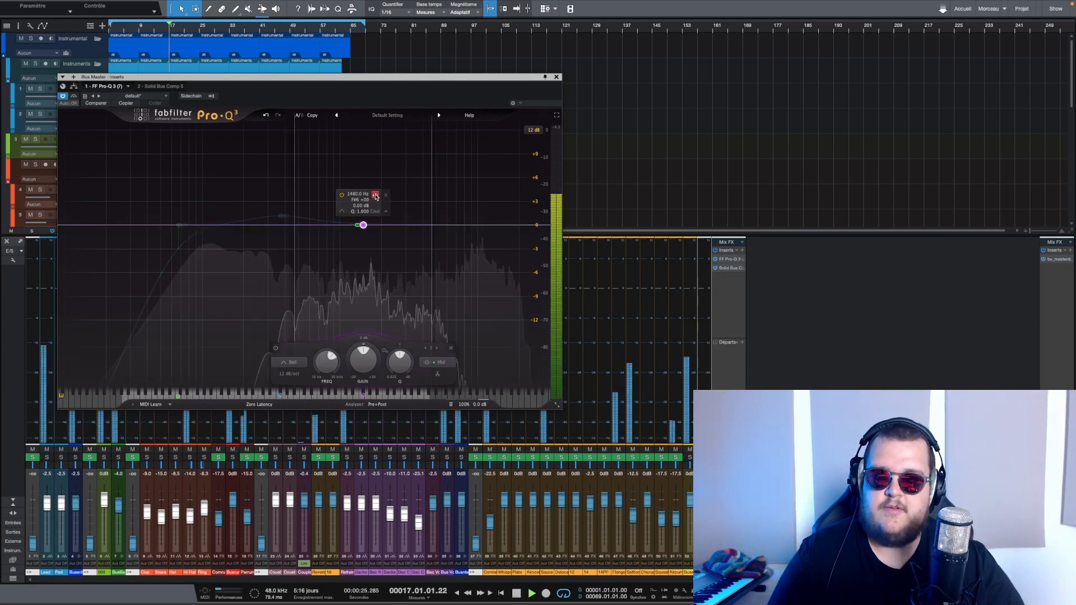
{"action": "mouse_move", "coordinate": [375, 196]}
{"action": "left_mouse_down"}
{"action": "mouse_move", "coordinate": [352, 201]}
{"action": "mouse_move", "coordinate": [371, 200]}
{"action": "left_mouse_up"}
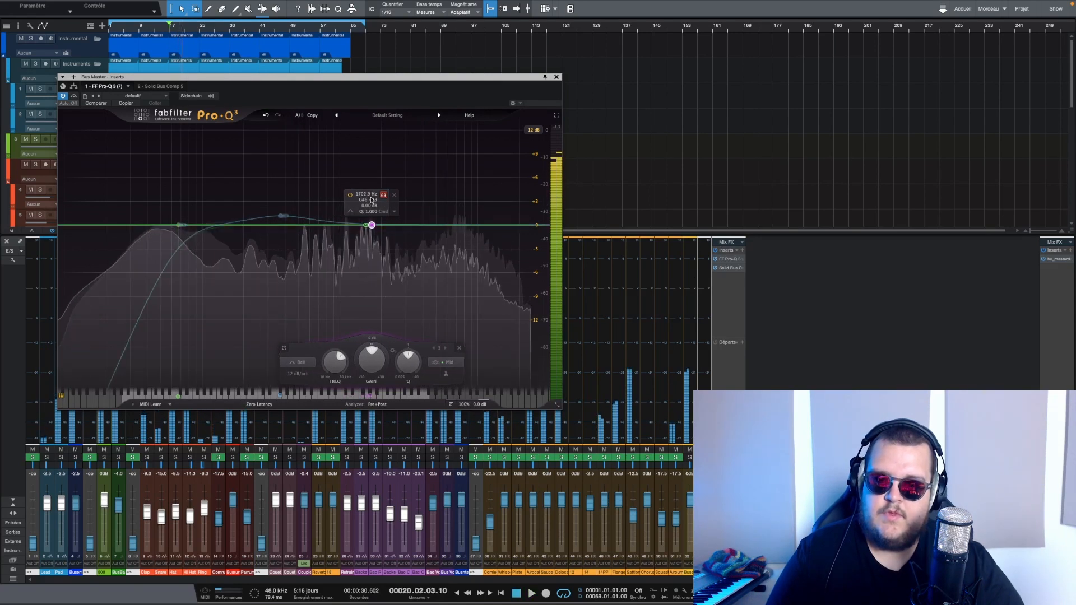
{"action": "double_click", "coordinate": [367, 194]}
{"action": "type", "text": "1480"}
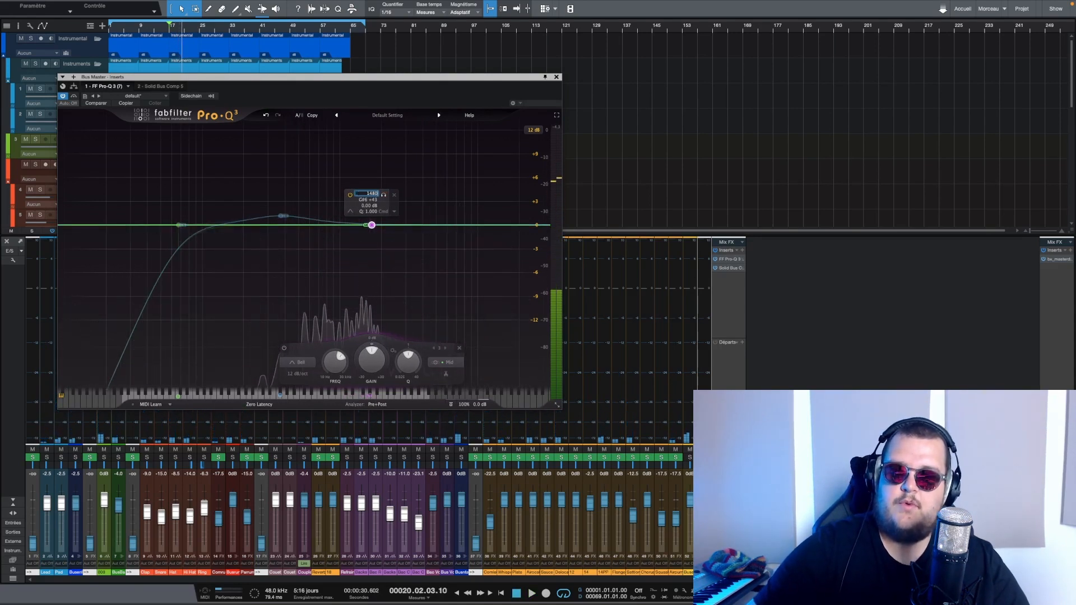
{"action": "key", "text": "Return"}
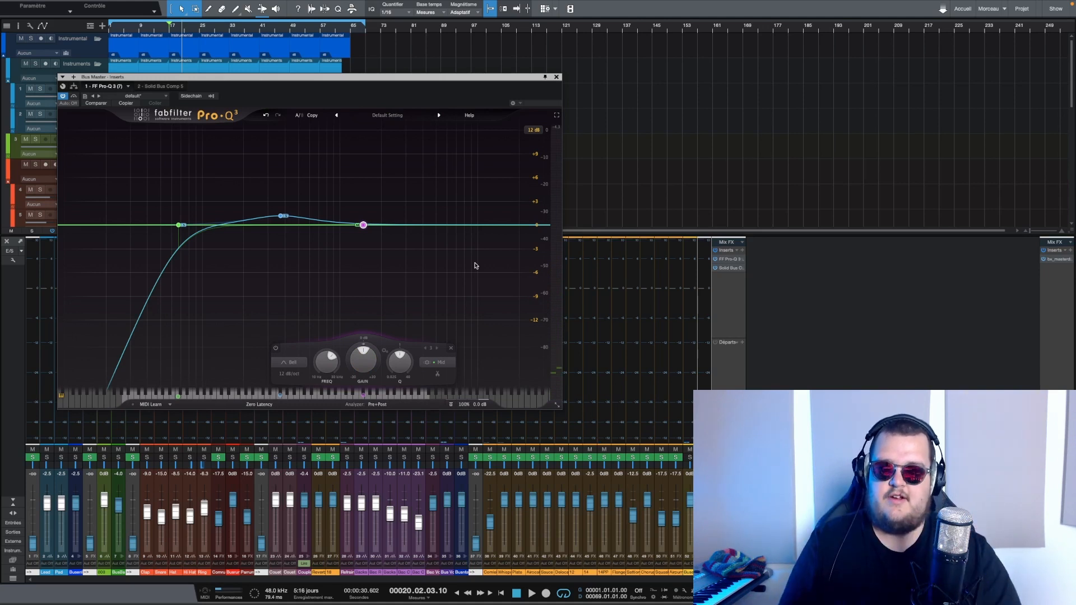
Raise the Mid bell band's gain to about +3.88 dB while the mix plays.
{"action": "key", "text": "space"}
{"action": "left_click_drag", "start_coordinate": [363, 360], "coordinate": [369, 321]}
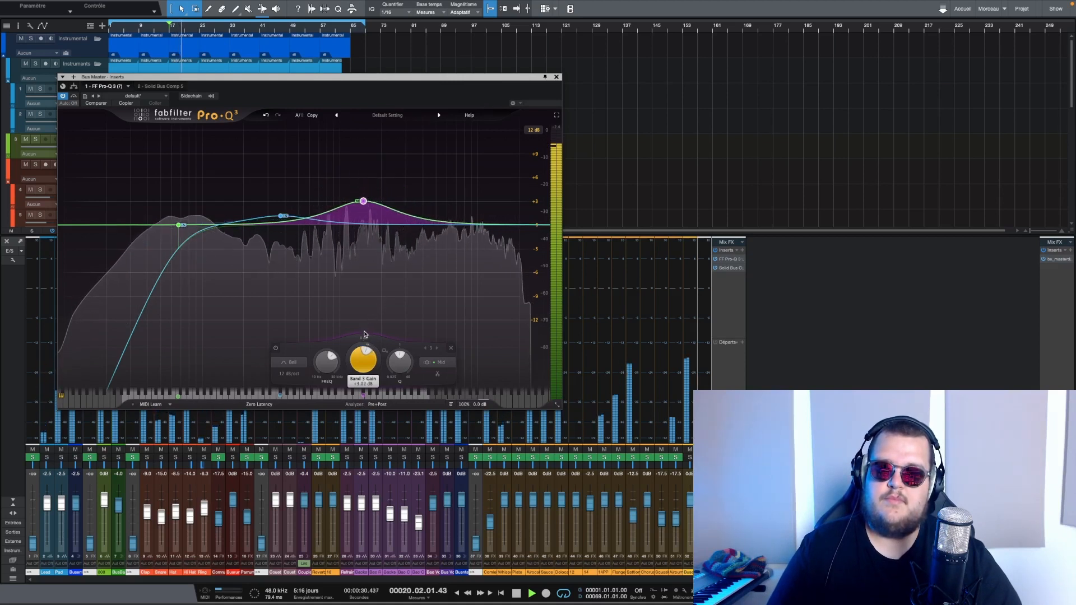
{"action": "left_click_drag", "start_coordinate": [366, 332], "coordinate": [363, 329]}
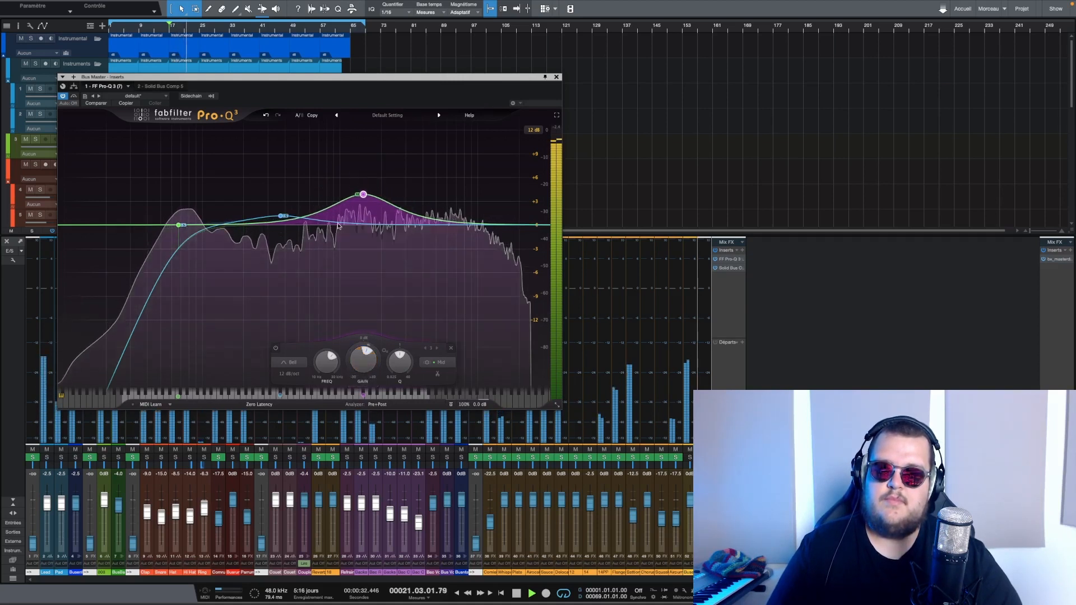
Compare the mix in playback with the Mid bell band bypassed and re-enabled.
{"action": "mouse_move", "coordinate": [363, 194]}
{"action": "left_click", "coordinate": [342, 165]}
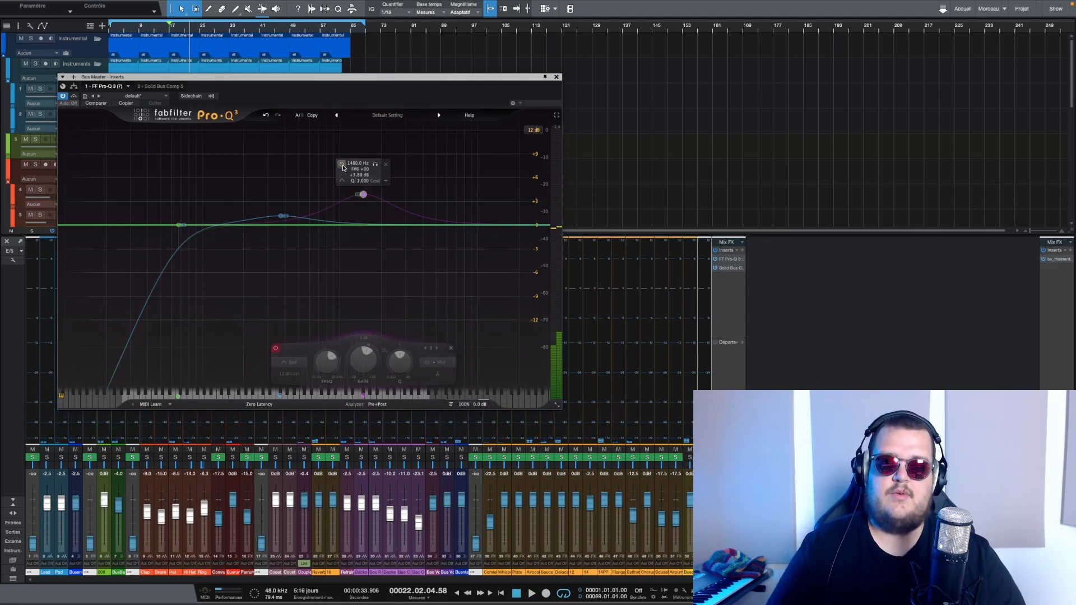
{"action": "key", "text": "space"}
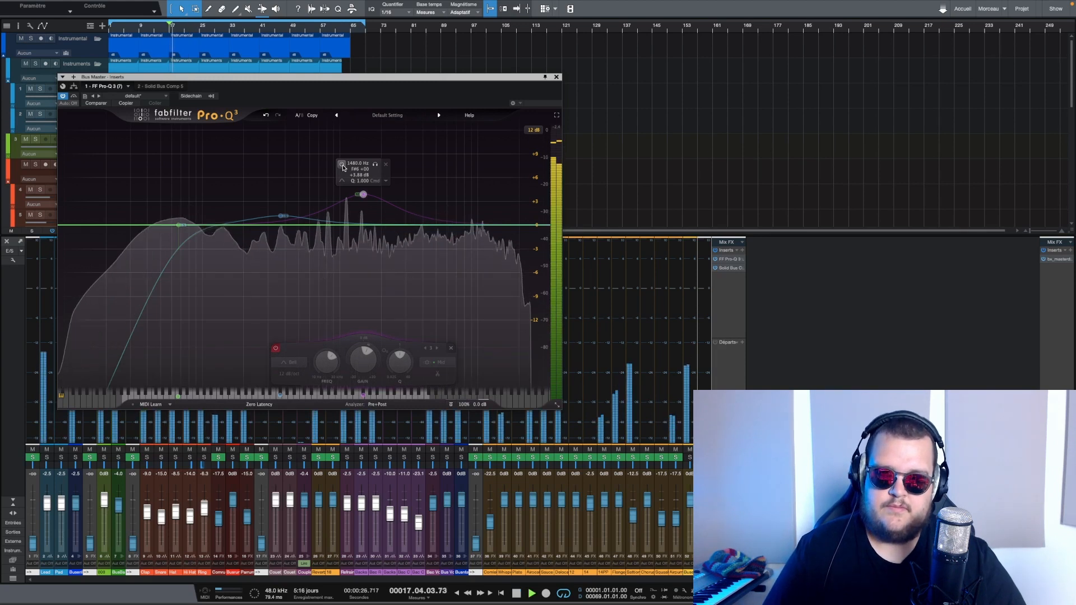
{"action": "left_click", "coordinate": [342, 166]}
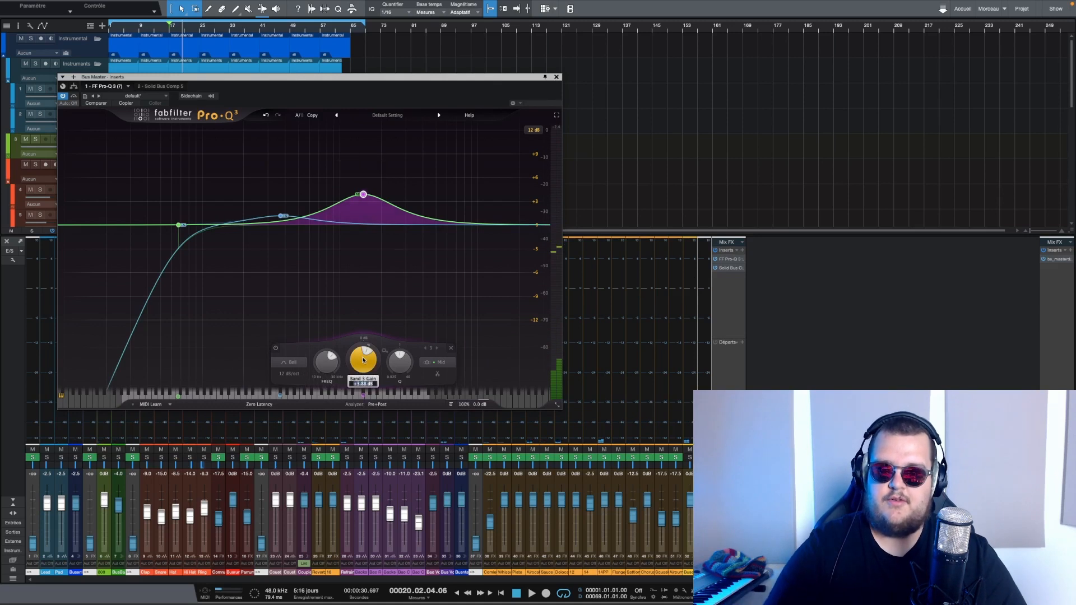
Set the Mid bell band's gain to +1 dB and split it into separate Mid and Side bands with opposite gains.
{"action": "type", "text": "1"}
{"action": "key", "text": "Return"}
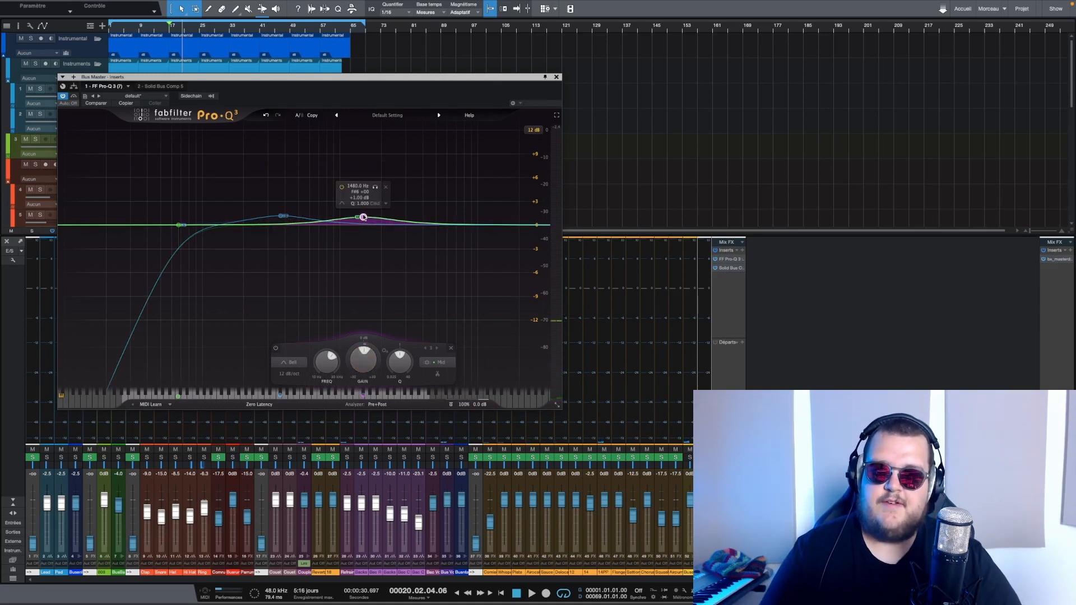
{"action": "left_click", "coordinate": [386, 204]}
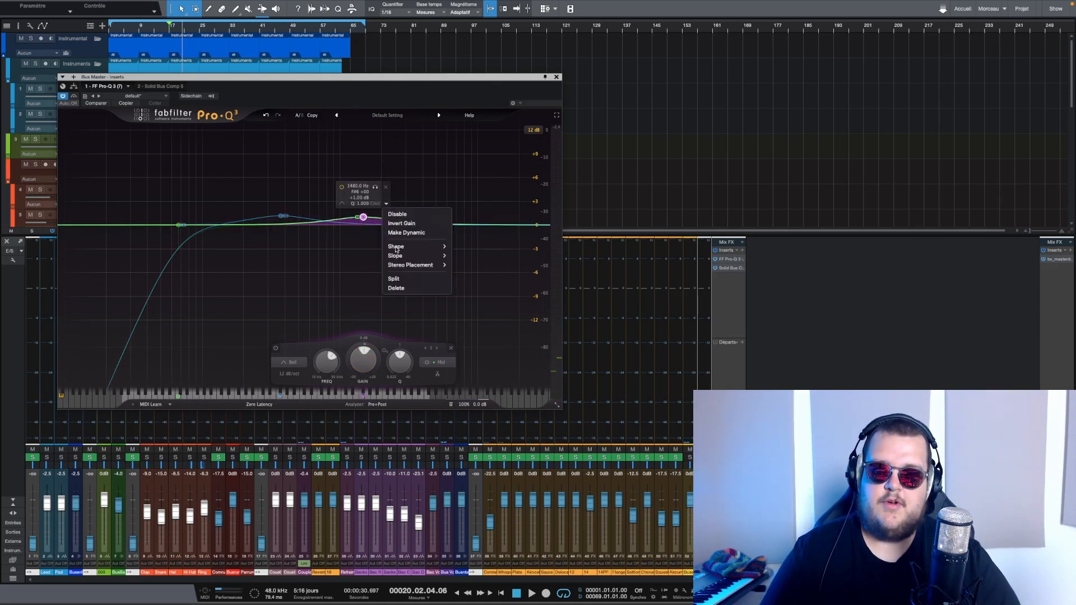
{"action": "left_click", "coordinate": [396, 279]}
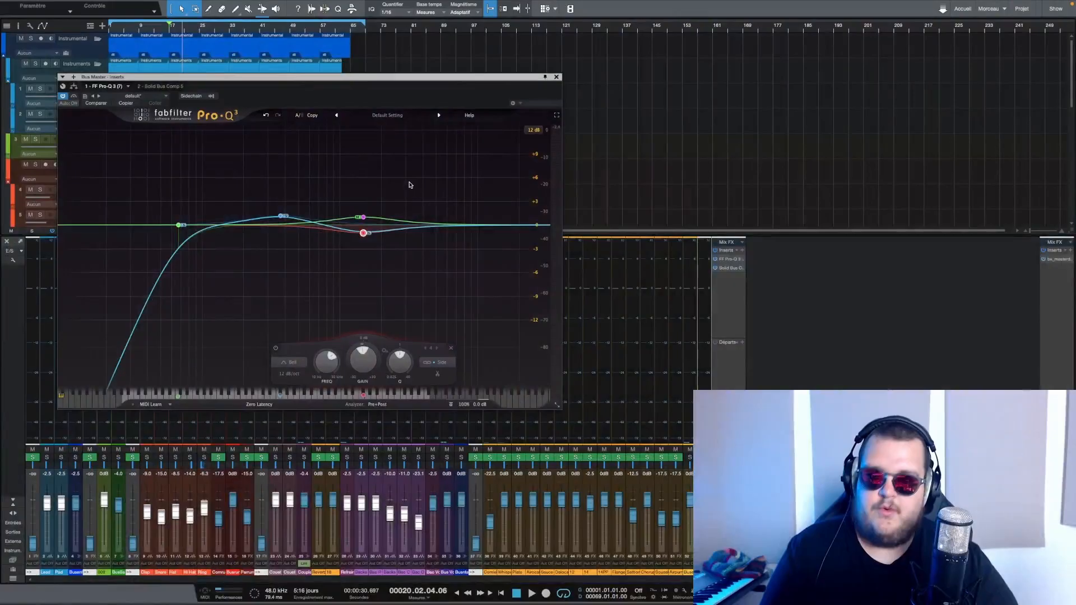
Compare the mix in playback with the split Mid and Side bell bands bypassed and re-enabled together.
{"action": "key", "text": "space"}
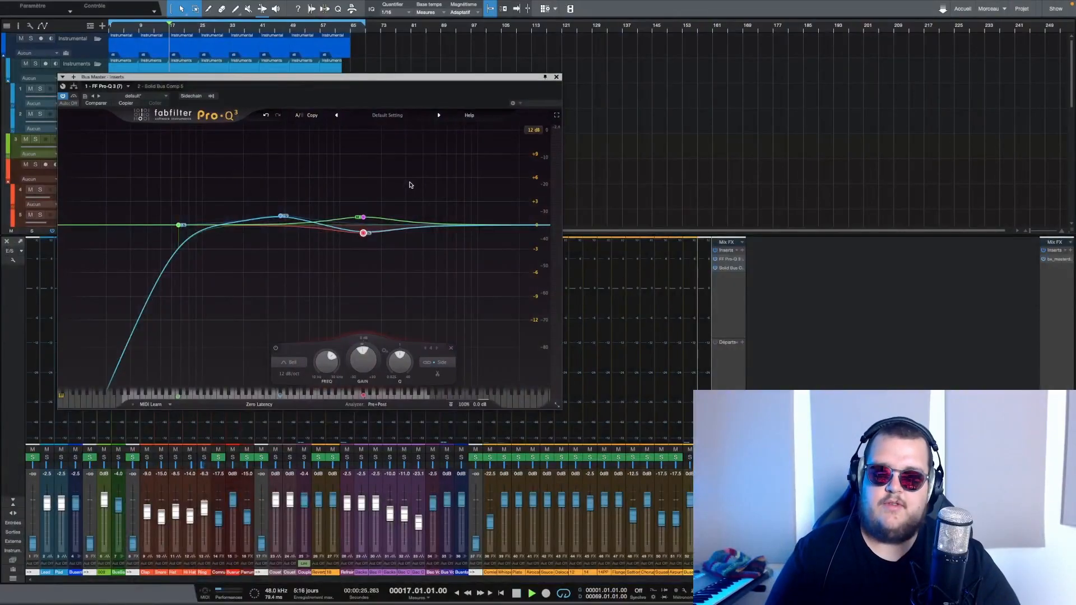
{"action": "left_click_drag", "start_coordinate": [410, 185], "coordinate": [344, 248]}
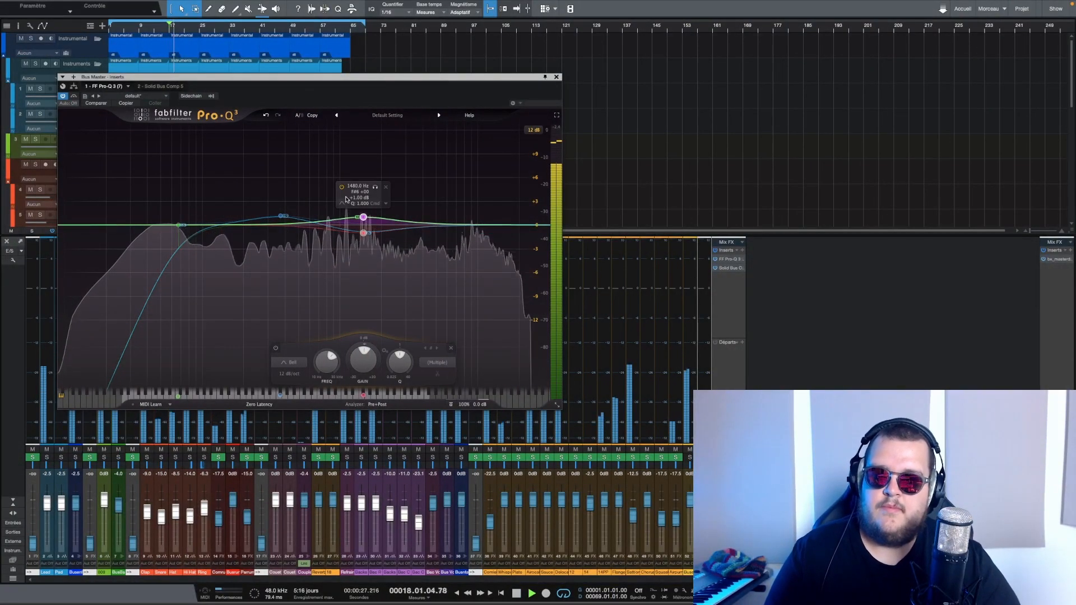
{"action": "left_click", "coordinate": [342, 188]}
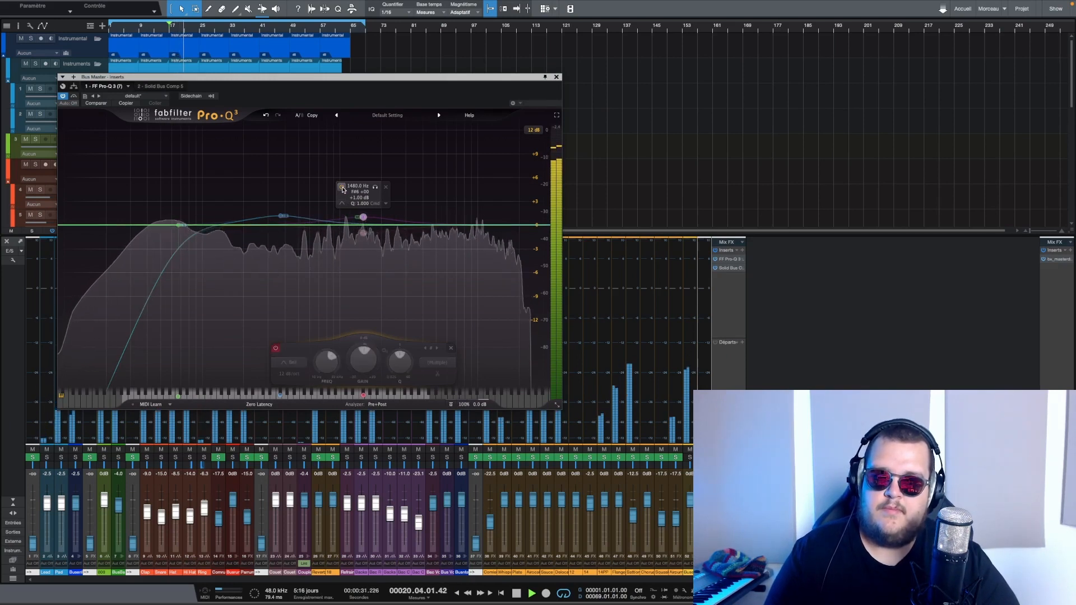
{"action": "left_click", "coordinate": [343, 188]}
Sweep the gains of the paired Mid and Side bell bands in opposite directions during playback to exaggerate their effect.
{"action": "left_click_drag", "start_coordinate": [451, 181], "coordinate": [360, 290]}
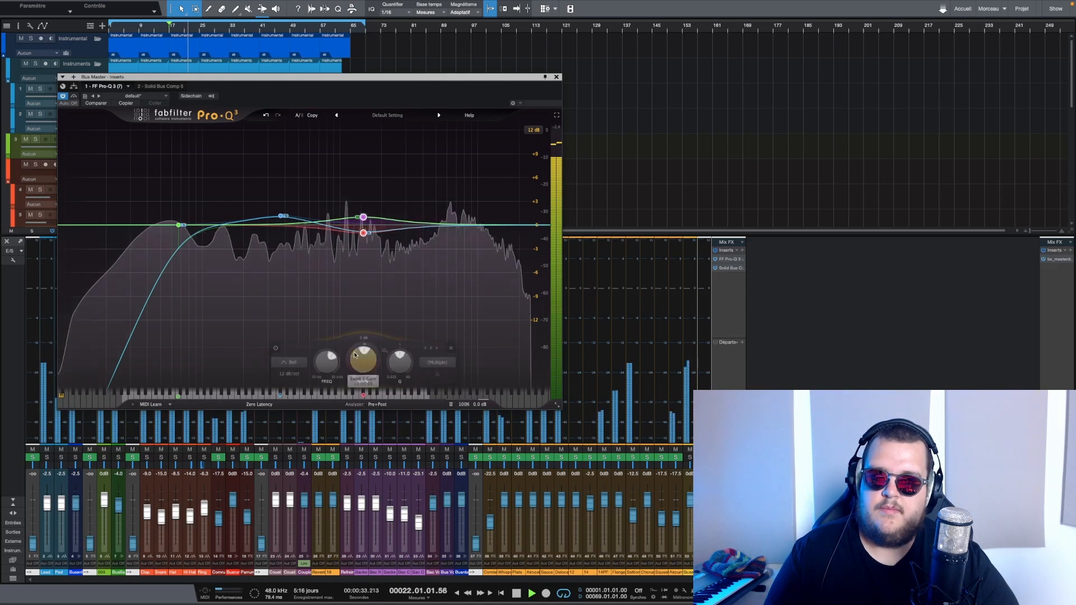
{"action": "left_click_drag", "start_coordinate": [372, 341], "coordinate": [380, 324]}
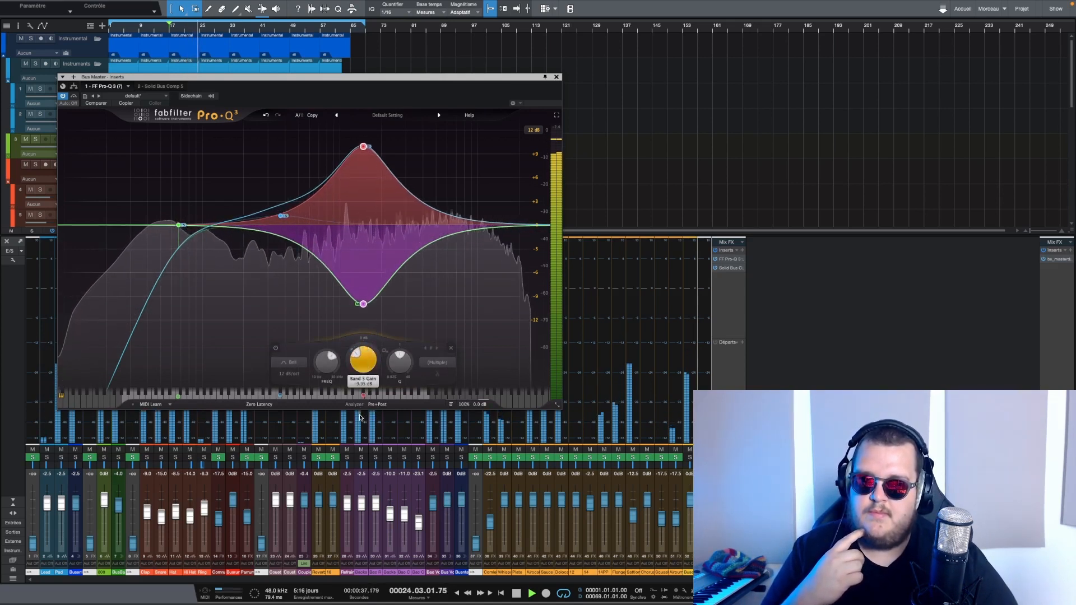
{"action": "left_click_drag", "start_coordinate": [370, 373], "coordinate": [373, 339]}
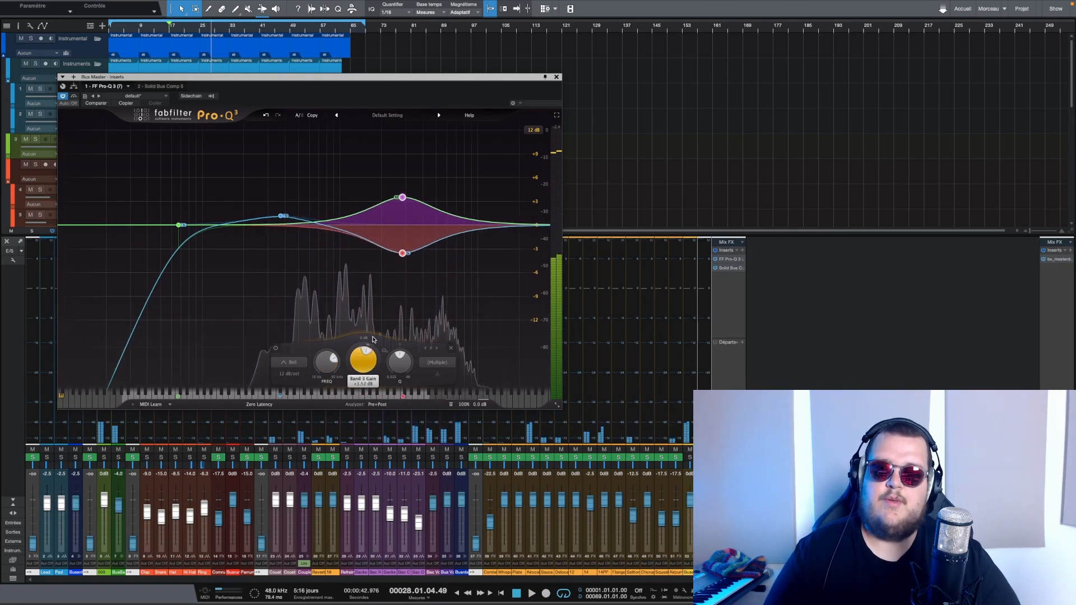
{"action": "key", "text": "space"}
Sweep the paired Mid and Side bell bands' frequency to about 1482 Hz and reduce their opposing gains to about 0.94 dB.
{"action": "left_click_drag", "start_coordinate": [320, 369], "coordinate": [318, 386]}
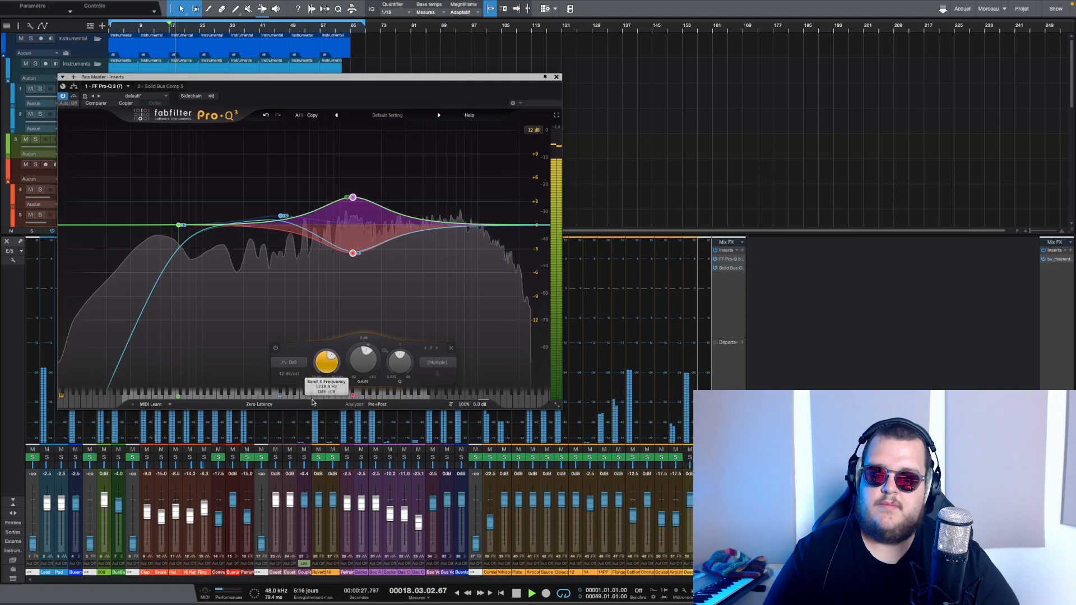
{"action": "left_click_drag", "start_coordinate": [312, 403], "coordinate": [312, 405]}
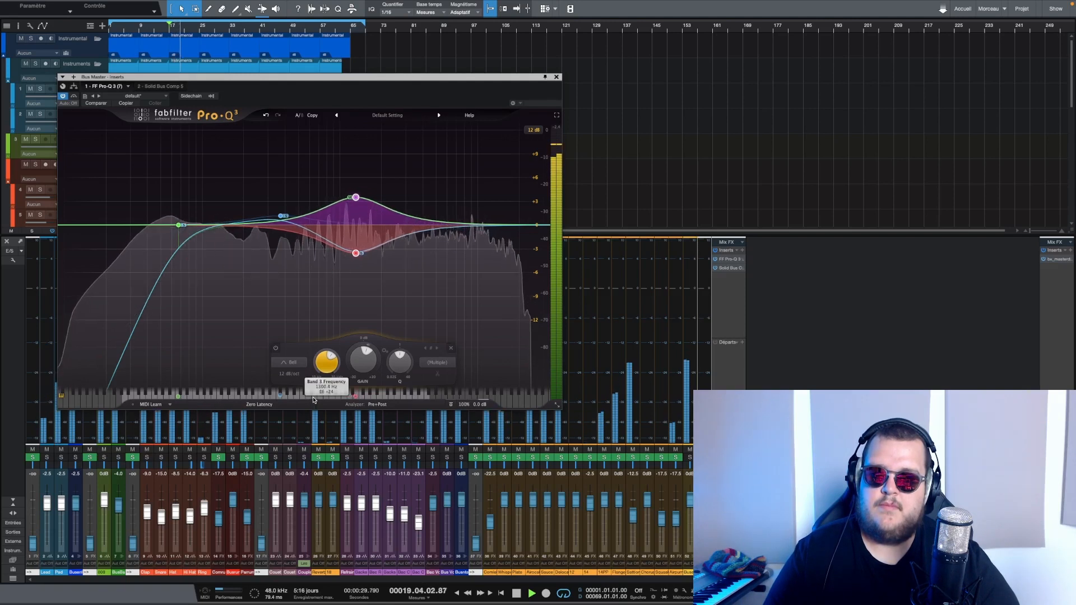
{"action": "key", "text": "space"}
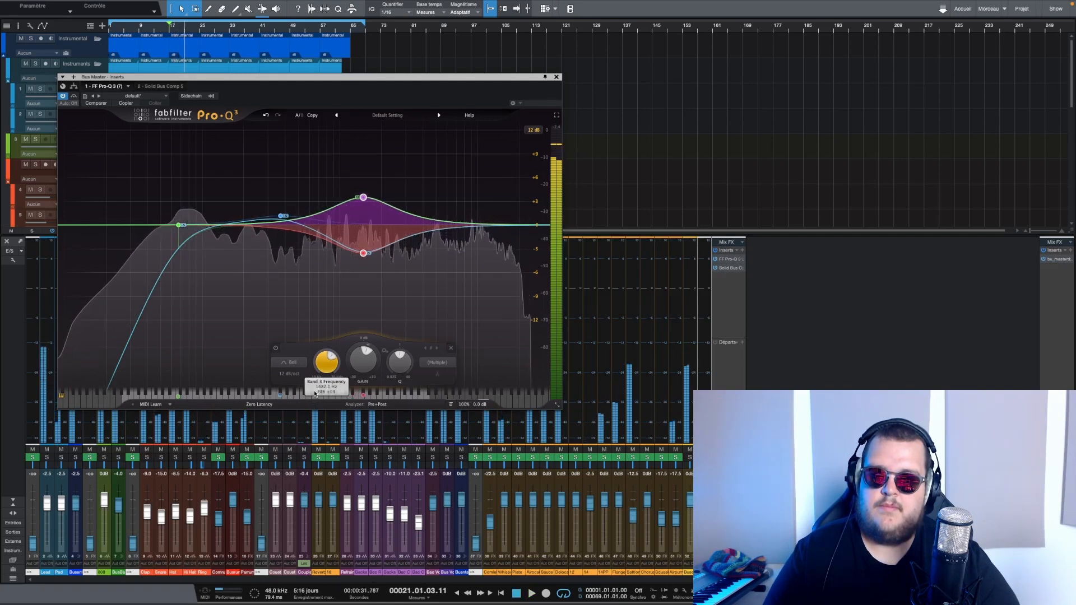
{"action": "left_click_drag", "start_coordinate": [357, 375], "coordinate": [345, 408]}
{"action": "key", "text": "space"}
{"action": "key", "text": "space"}
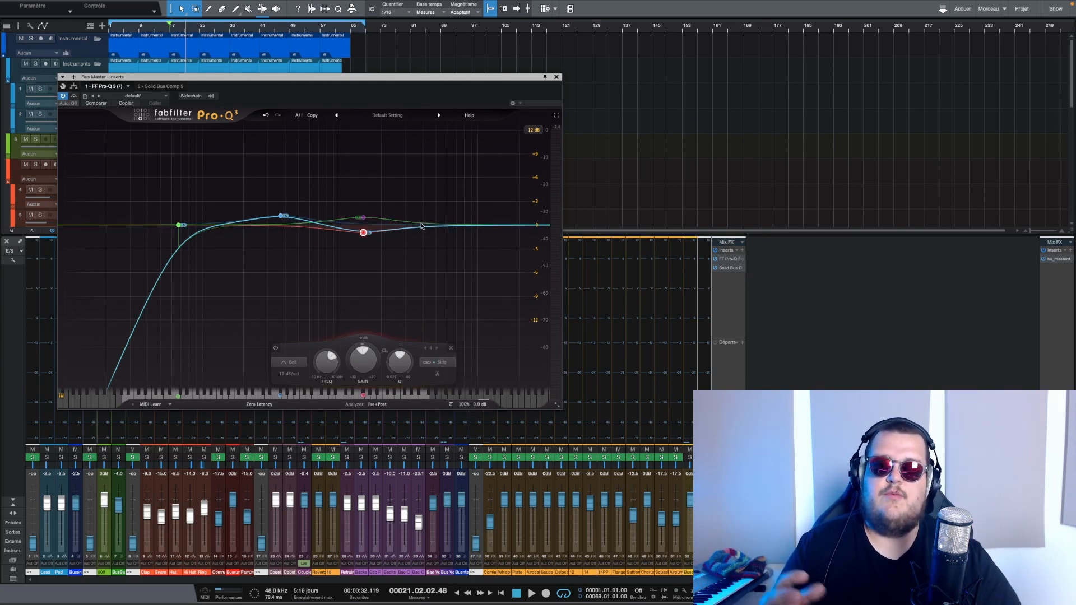
Add a 0 dB high shelf band at about 5.2 kHz with its stereo placement set to Mid.
{"action": "left_click", "coordinate": [442, 227]}
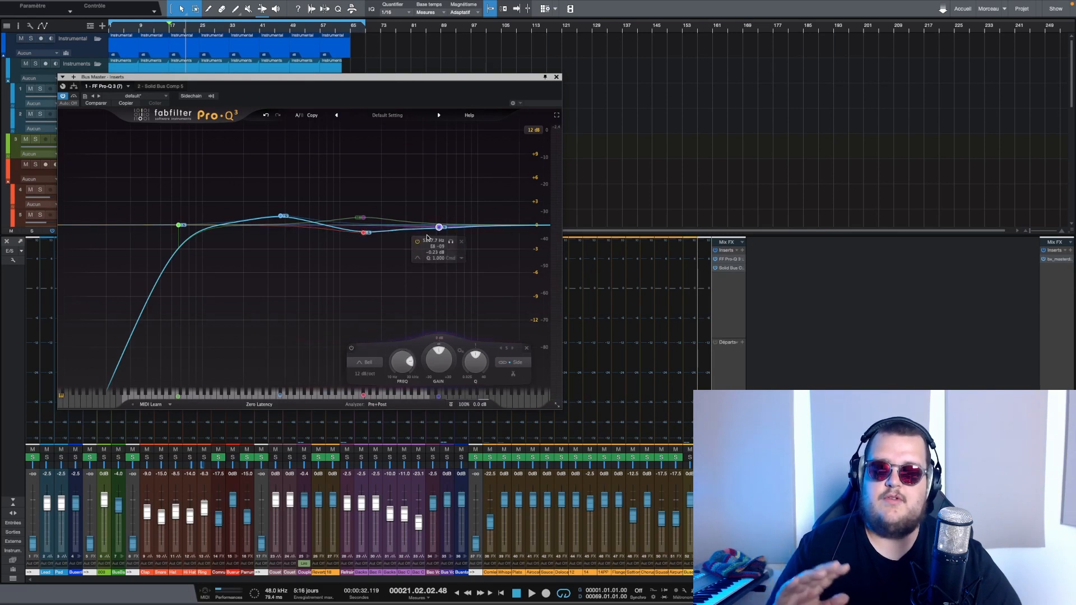
{"action": "type", "text": "0"}
{"action": "key", "text": "Return"}
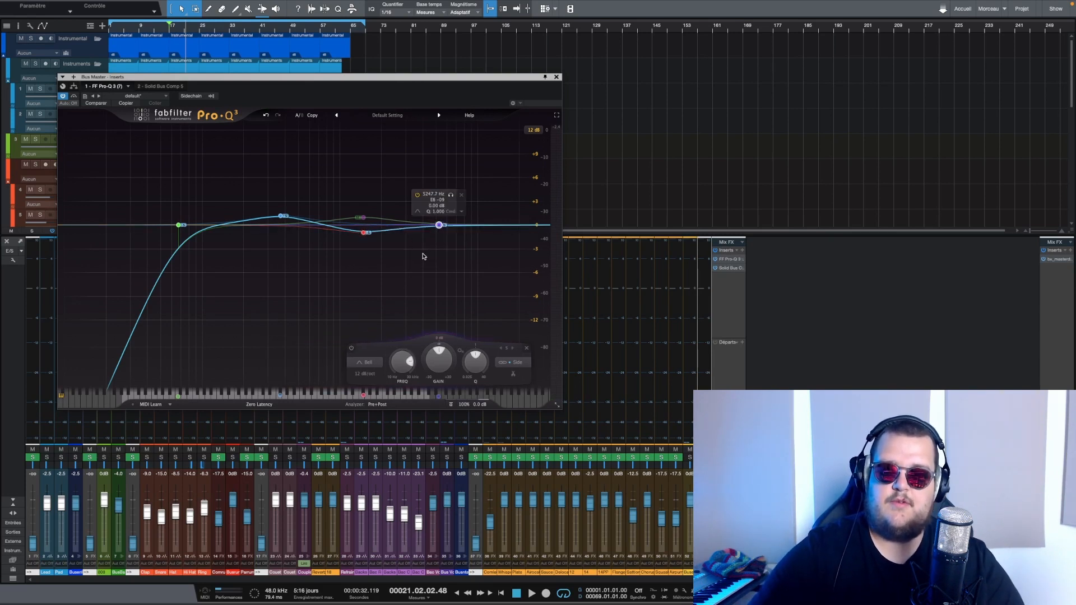
{"action": "left_click", "coordinate": [462, 213]}
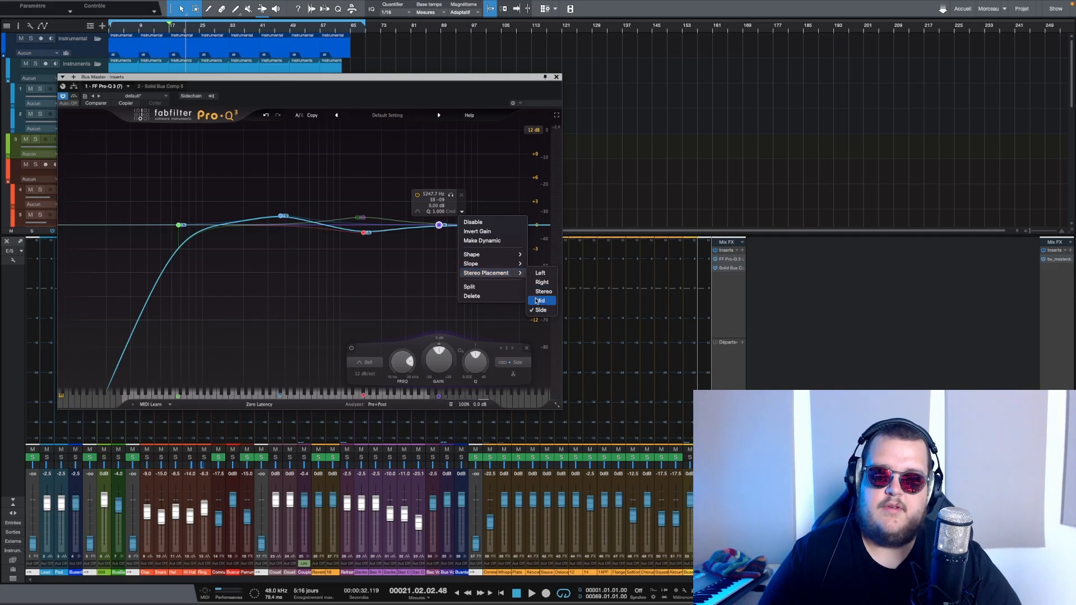
{"action": "left_click", "coordinate": [538, 301]}
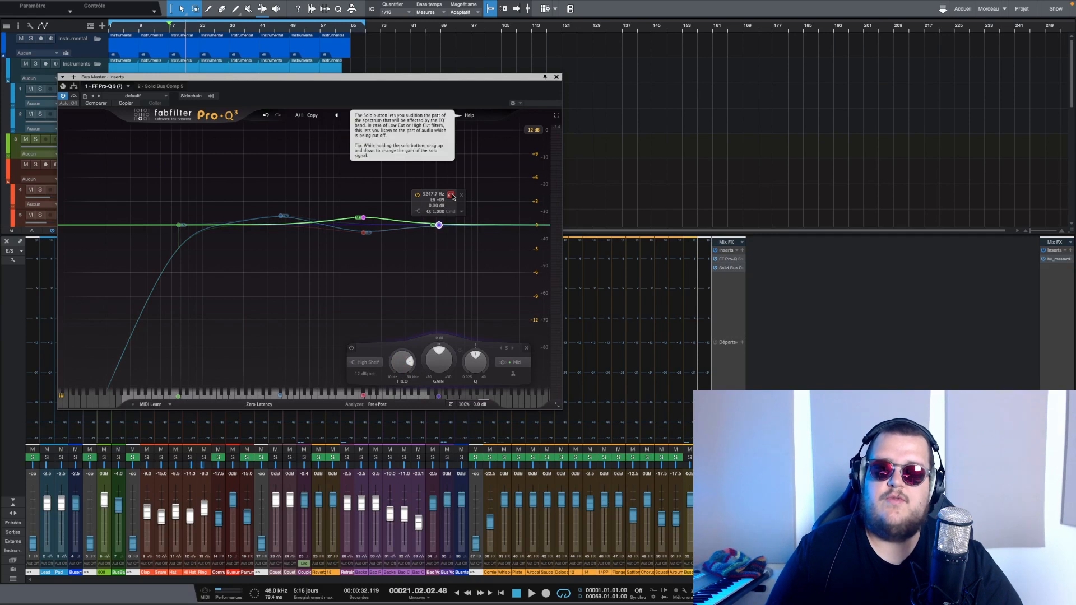
Audition the Mid high shelf in solo, set its frequency to about 5.5 kHz and its dynamic range to -2 dB.
{"action": "key", "text": "space"}
{"action": "left_click_drag", "start_coordinate": [452, 197], "coordinate": [454, 202]}
{"action": "key", "text": "space"}
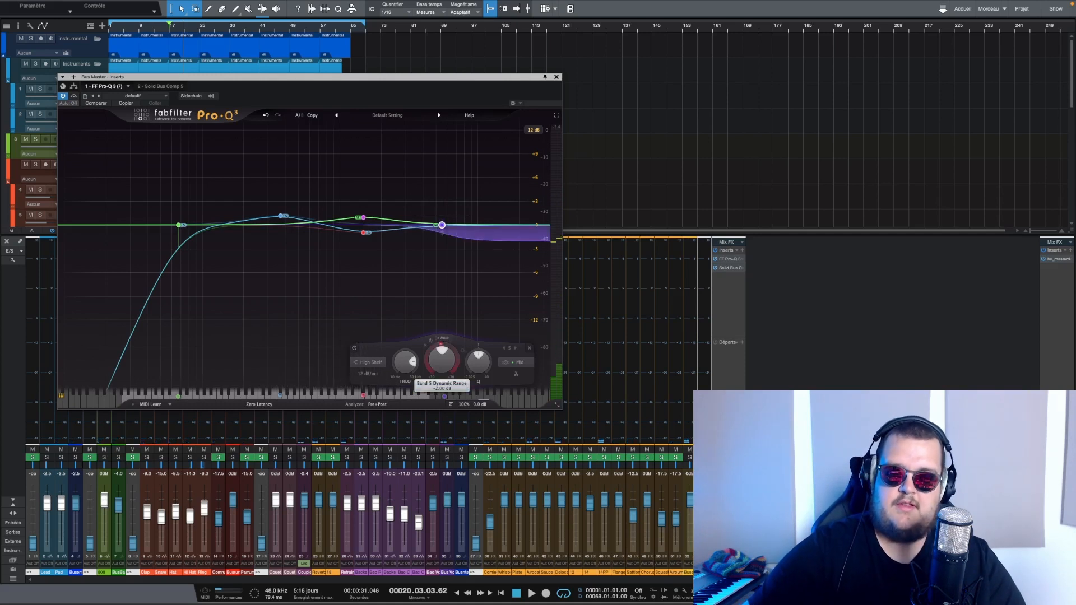
Switch the Mid high shelf's dynamic threshold from automatic to manual and tune it to about -20 dB during playback.
{"action": "left_click", "coordinate": [445, 340]}
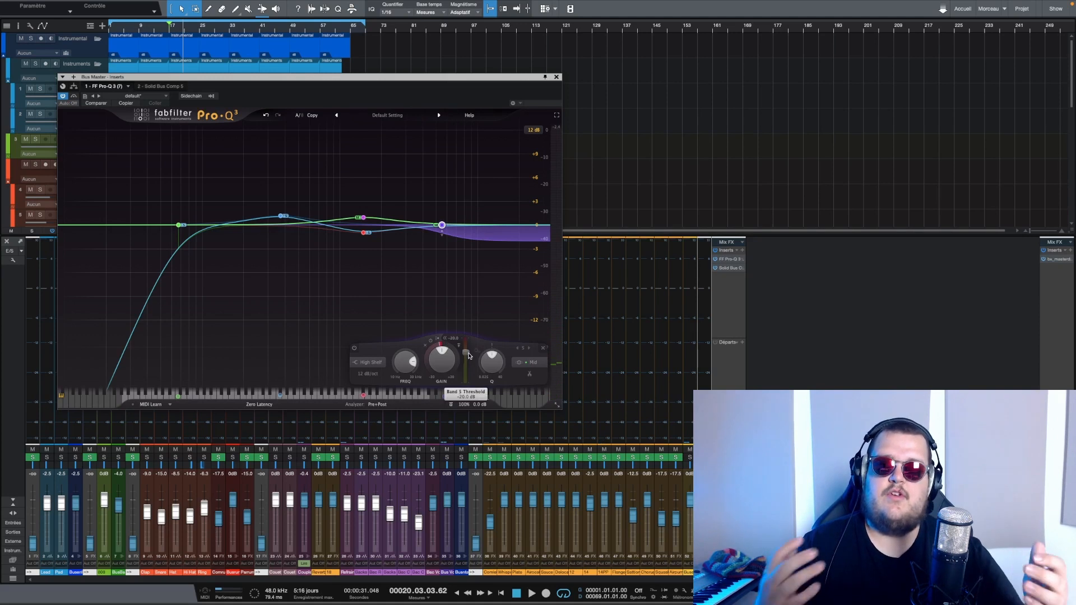
{"action": "mouse_move", "coordinate": [470, 356]}
{"action": "key", "text": "space"}
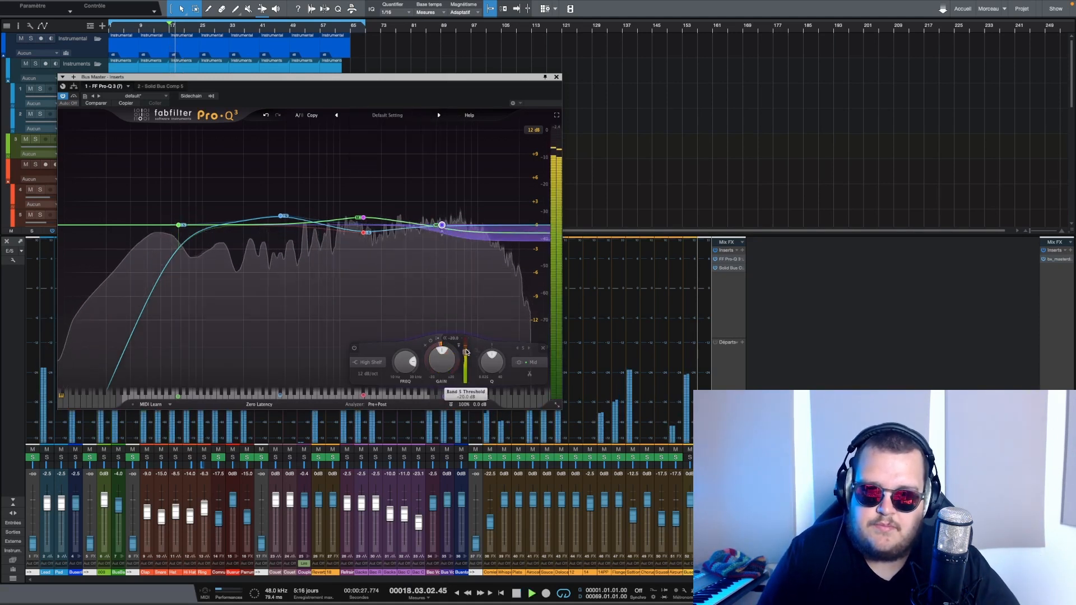
{"action": "left_click_drag", "start_coordinate": [467, 352], "coordinate": [465, 350]}
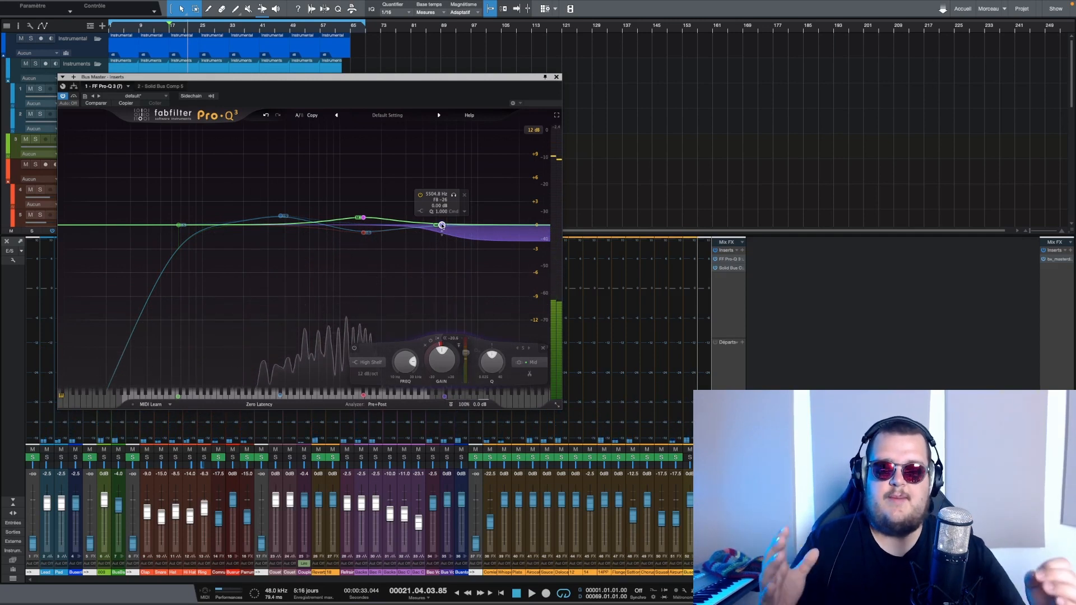
Compare the mix in playback with the dynamic Mid high shelf bypassed and re-enabled.
{"action": "left_click", "coordinate": [420, 195]}
{"action": "key", "text": "space"}
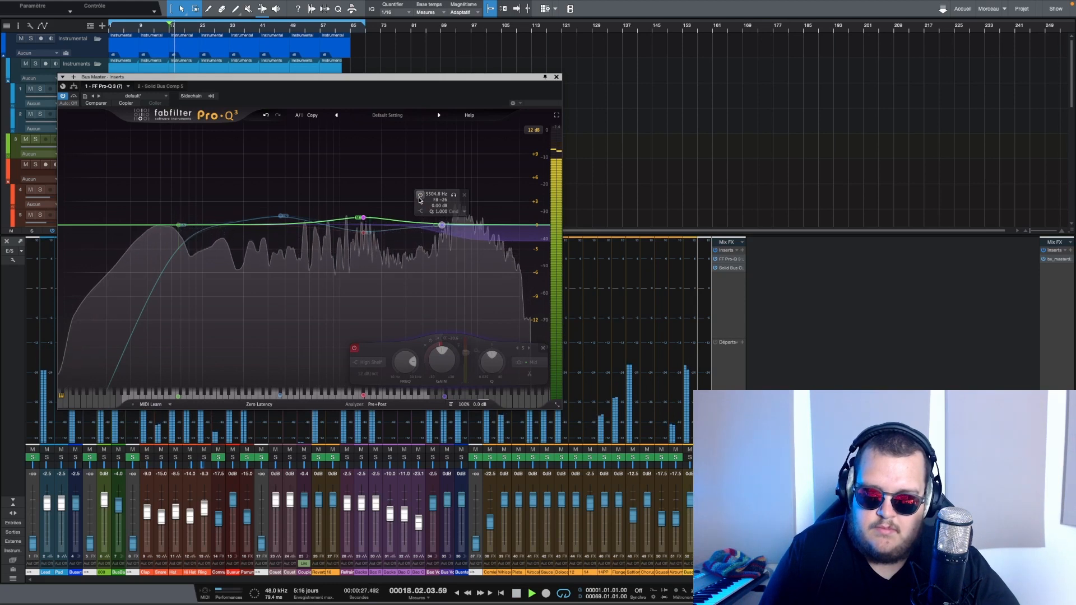
{"action": "left_click", "coordinate": [420, 197]}
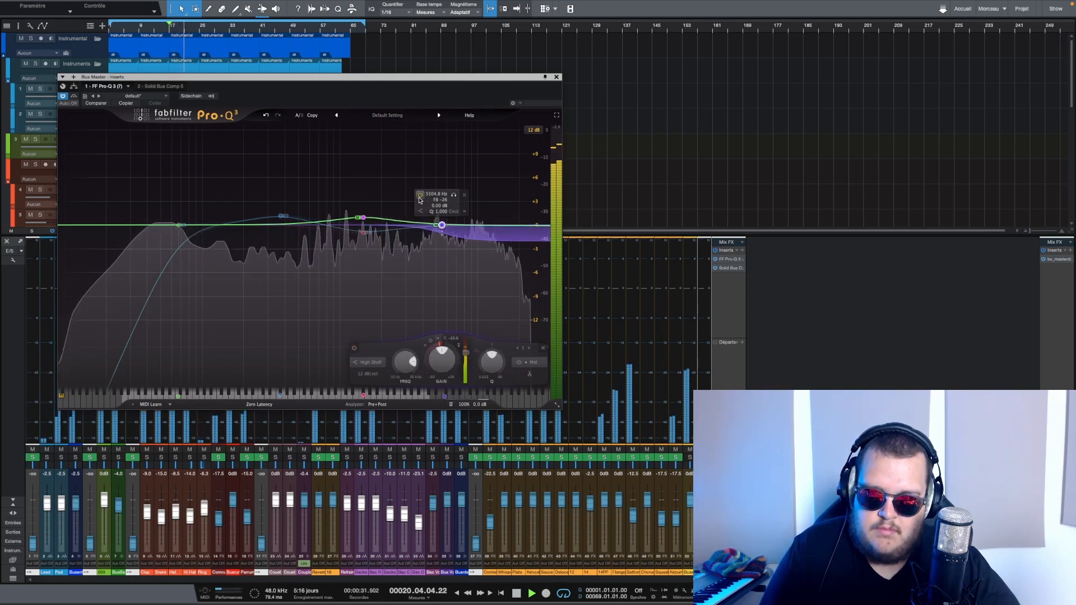
{"action": "key", "text": "space"}
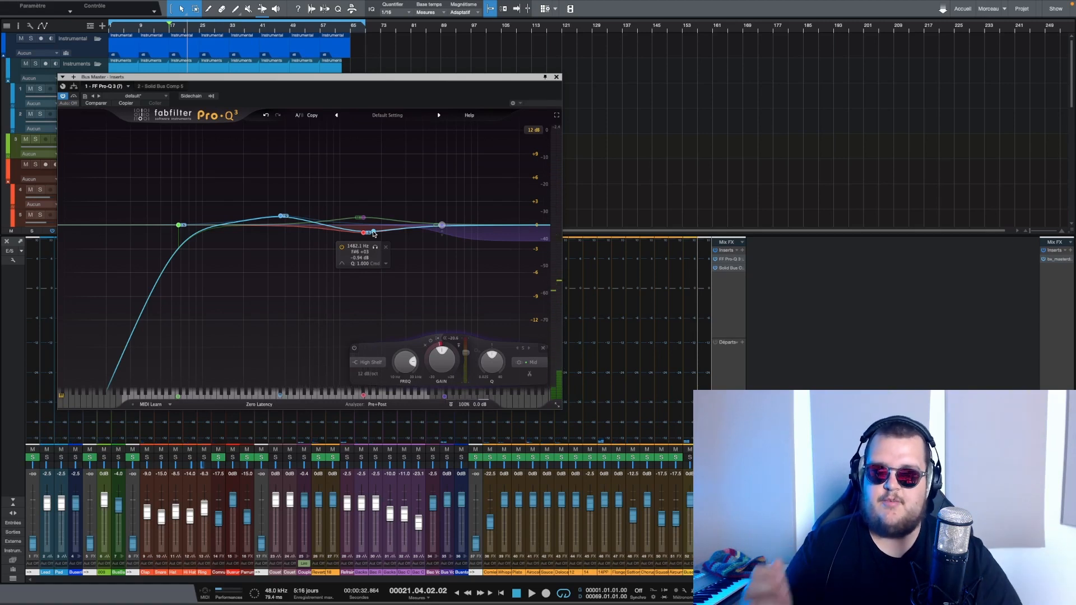
Split the dynamic high shelf and give its Side copy a dynamic range of about +2 dB and a threshold of about -29.5 dB.
{"action": "left_click", "coordinate": [463, 213]}
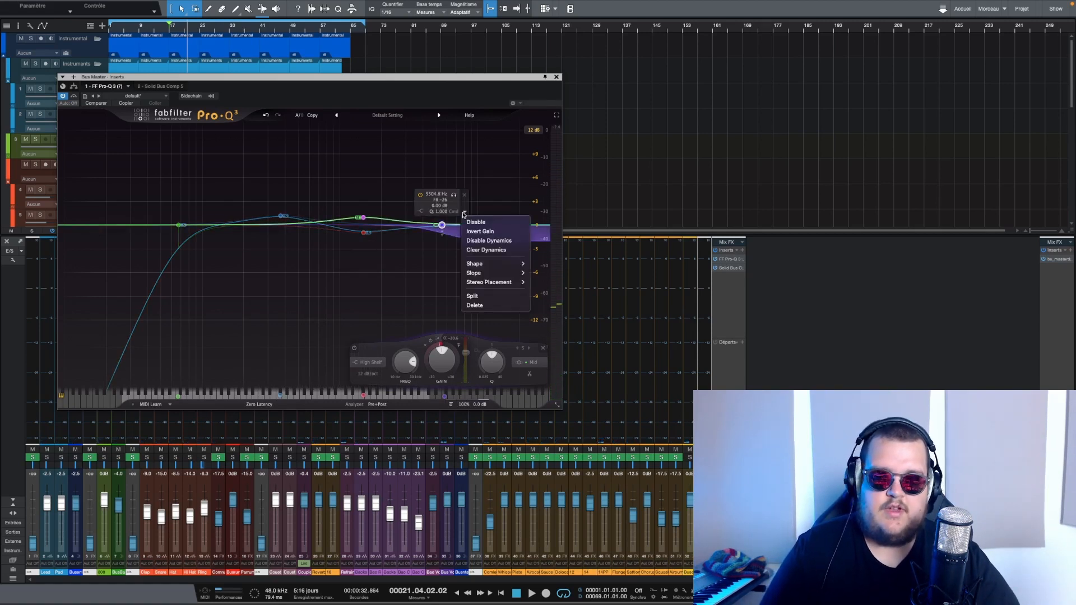
{"action": "left_click", "coordinate": [471, 296]}
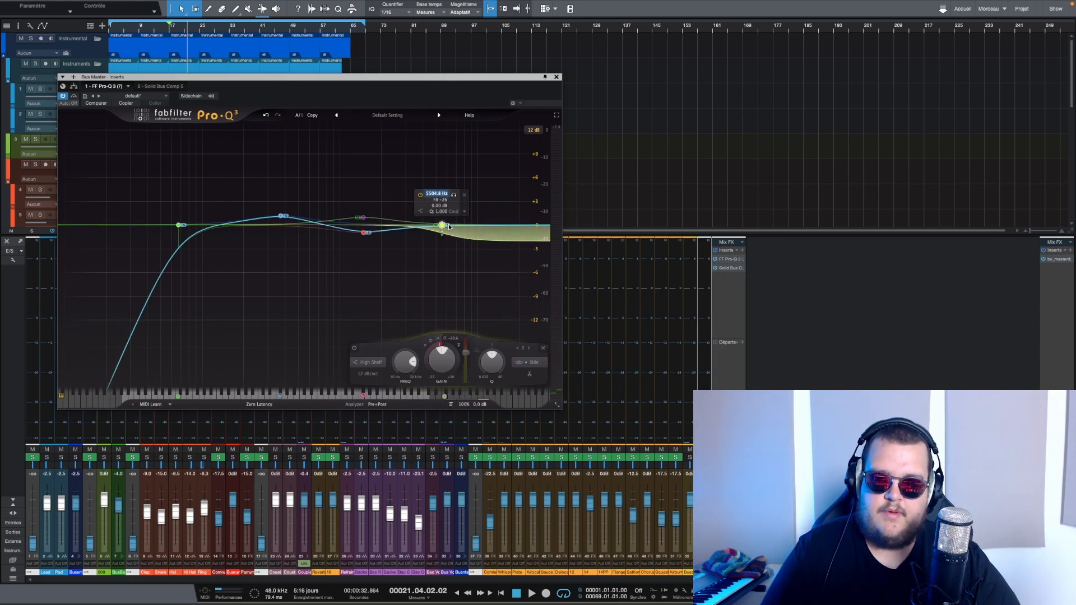
{"action": "left_click_drag", "start_coordinate": [440, 345], "coordinate": [440, 336]}
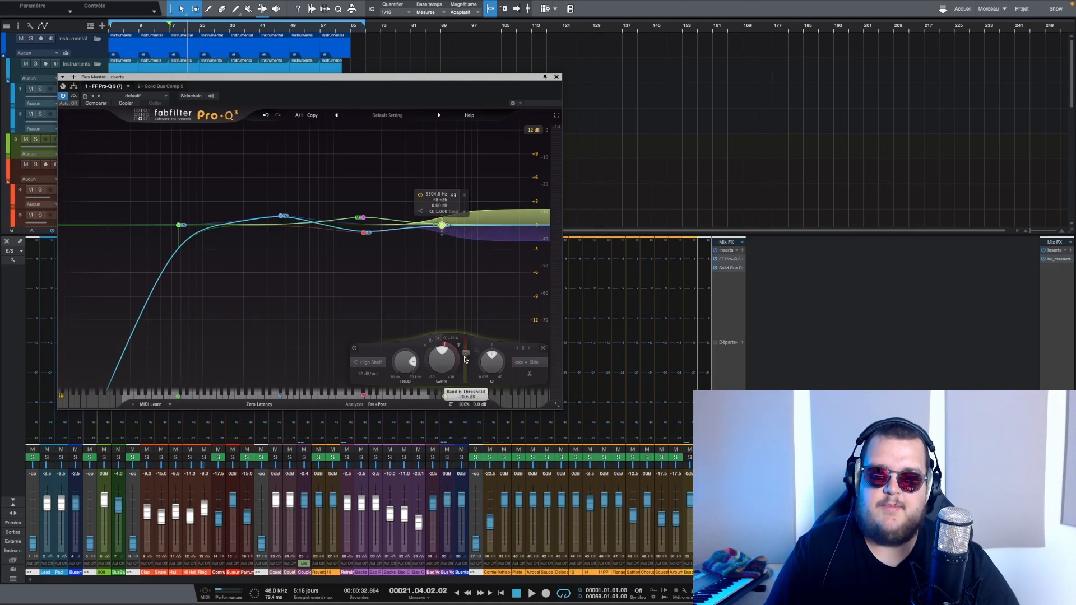
{"action": "key", "text": "space"}
{"action": "left_click_drag", "start_coordinate": [466, 357], "coordinate": [467, 365]}
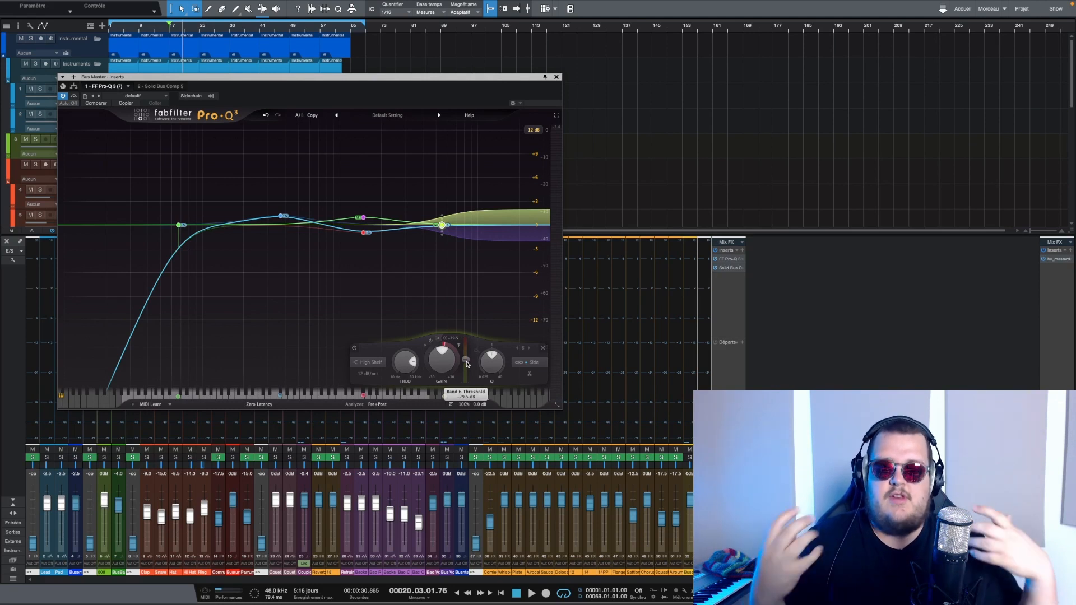
Audition the Side low cut in solo during playback and lower its frequency slightly.
{"action": "key", "text": "space"}
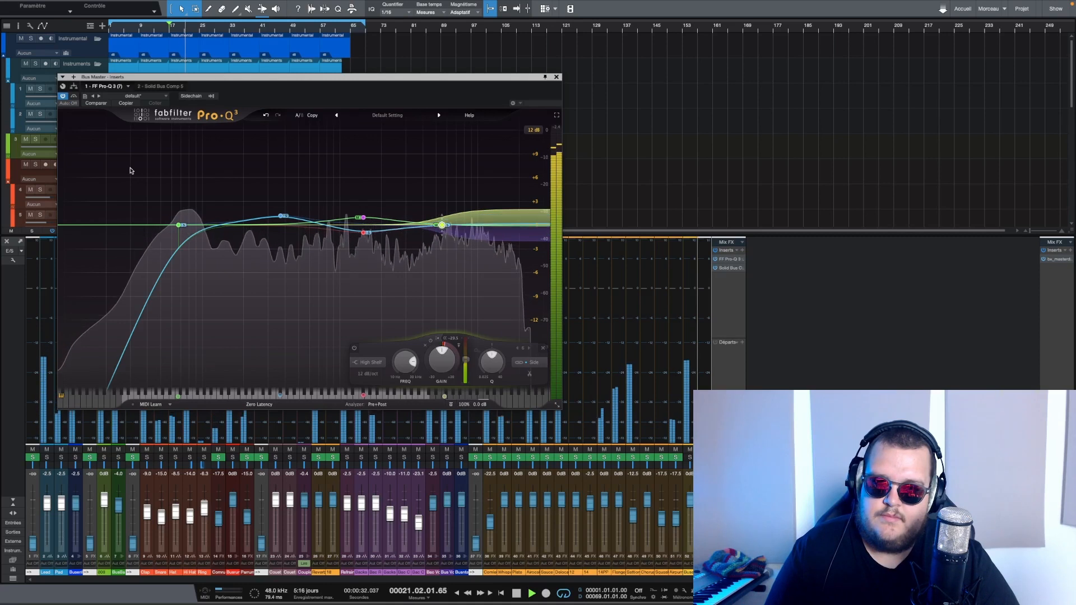
{"action": "left_click", "coordinate": [191, 195]}
{"action": "left_click_drag", "start_coordinate": [192, 196], "coordinate": [183, 196]}
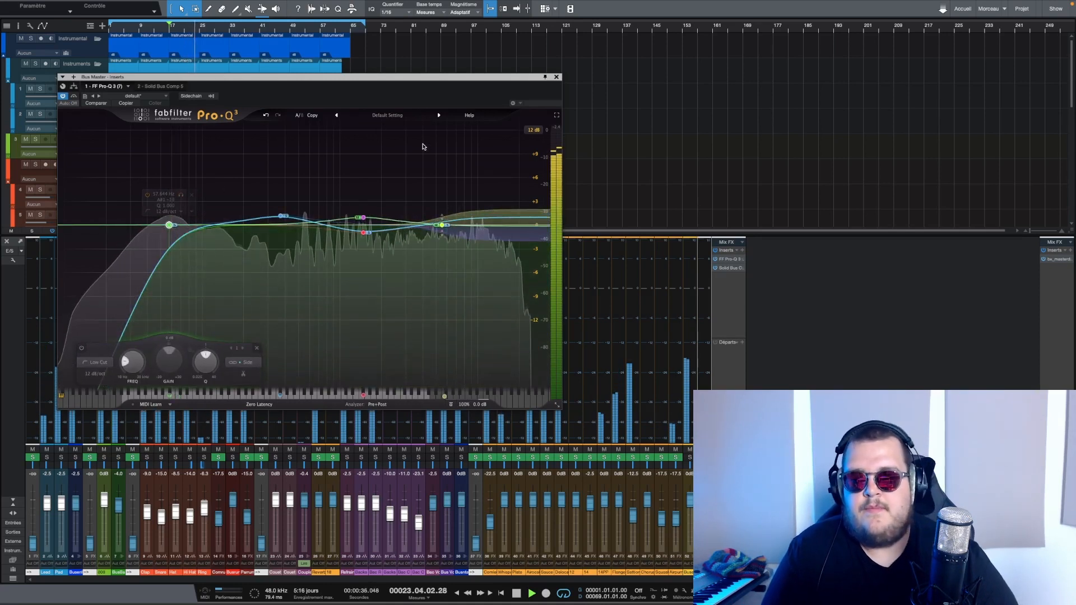
{"action": "key", "text": "space"}
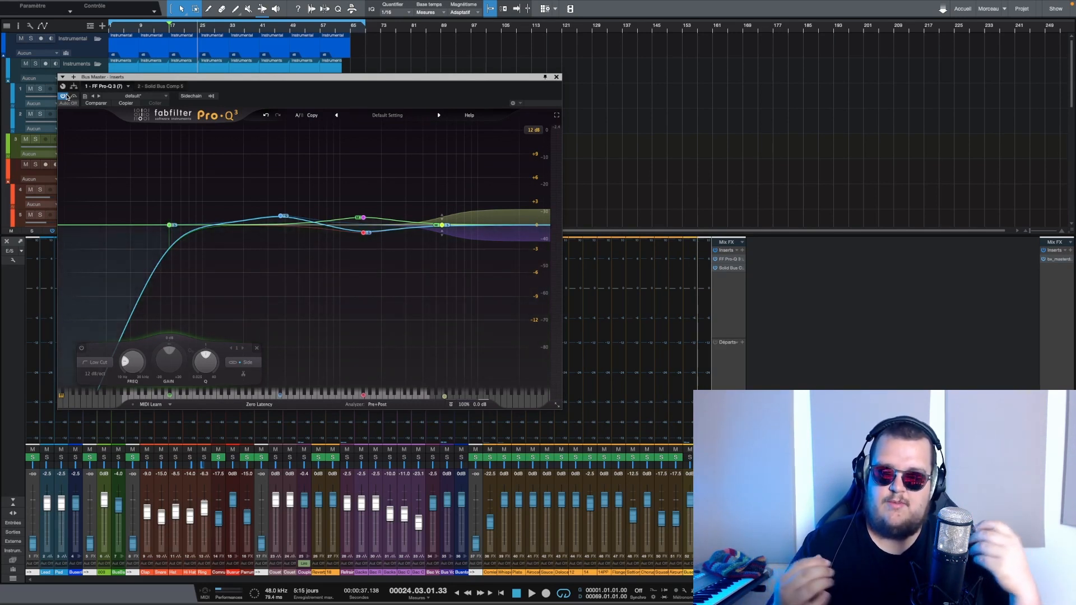
Compare the mix in playback with the whole Pro-Q 3 insert on the master bus bypassed and active several times.
{"action": "key", "text": "space"}
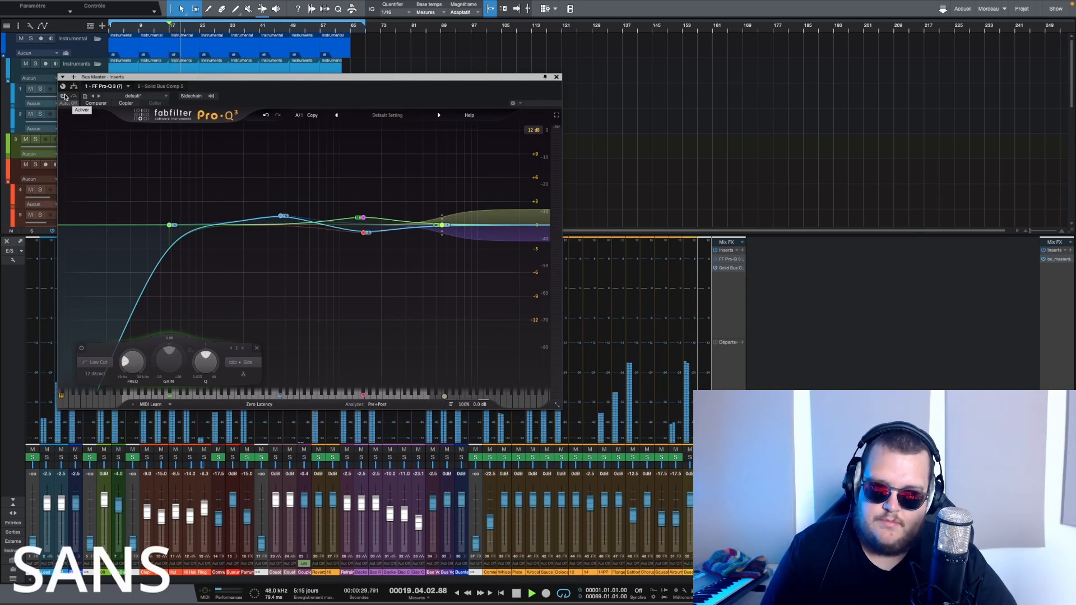
{"action": "left_click", "coordinate": [64, 96]}
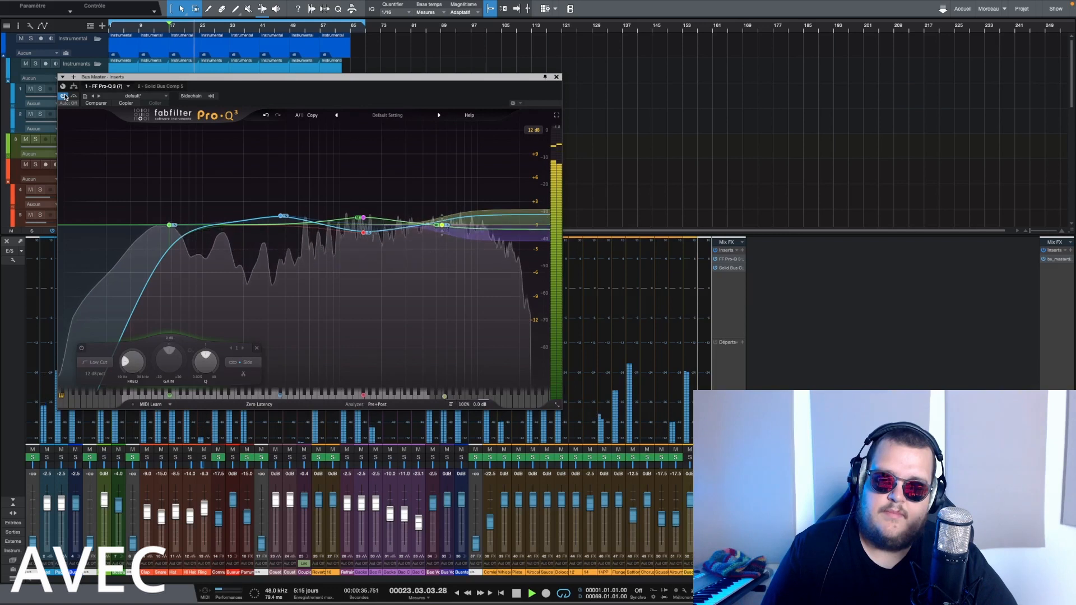
{"action": "left_click", "coordinate": [63, 96]}
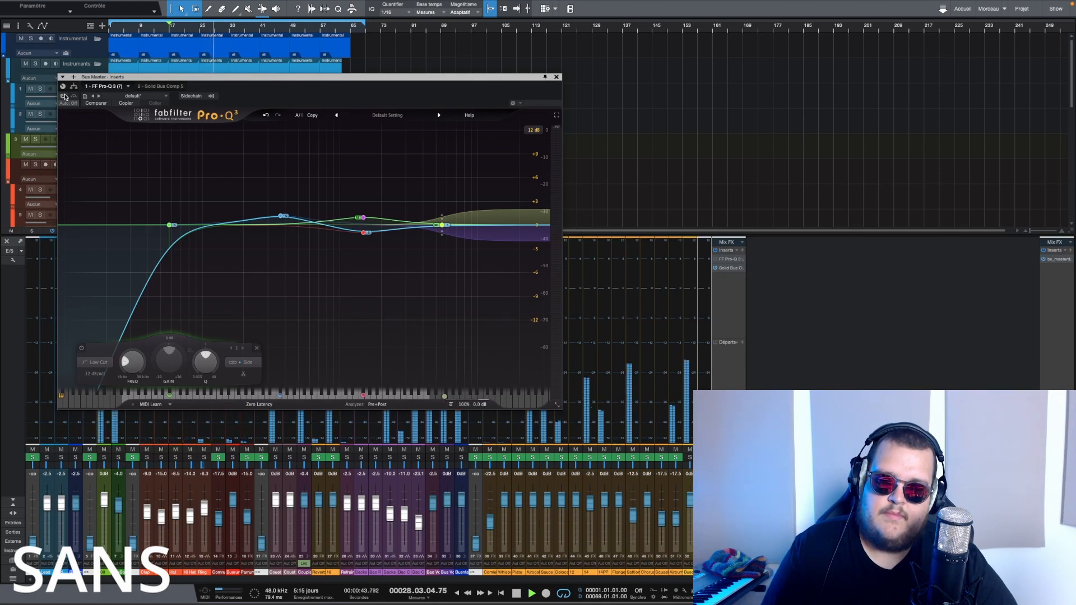
{"action": "left_click", "coordinate": [63, 96]}
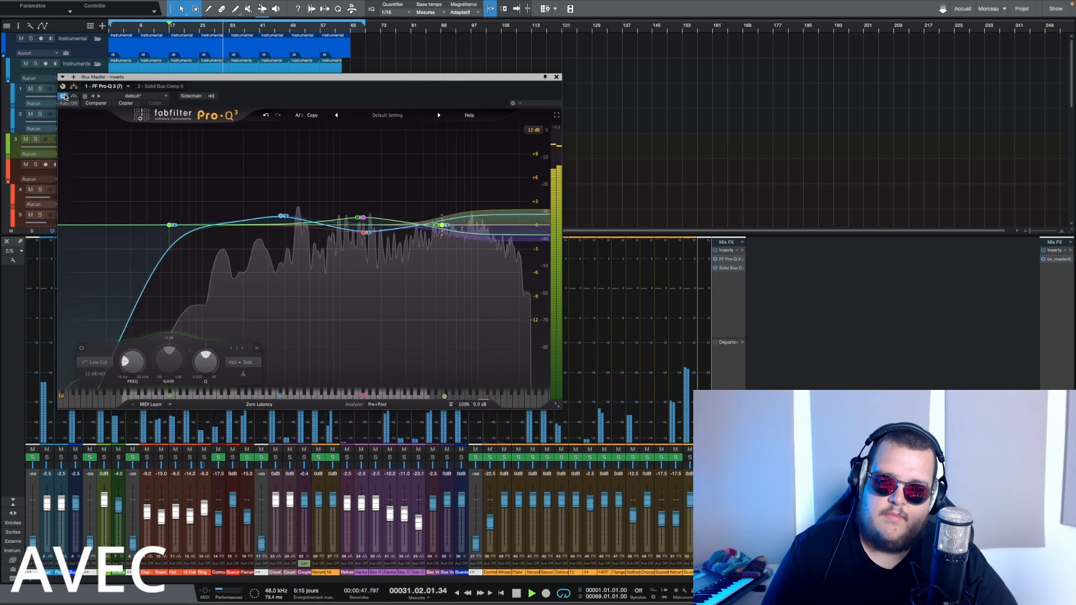
{"action": "left_click", "coordinate": [64, 96]}
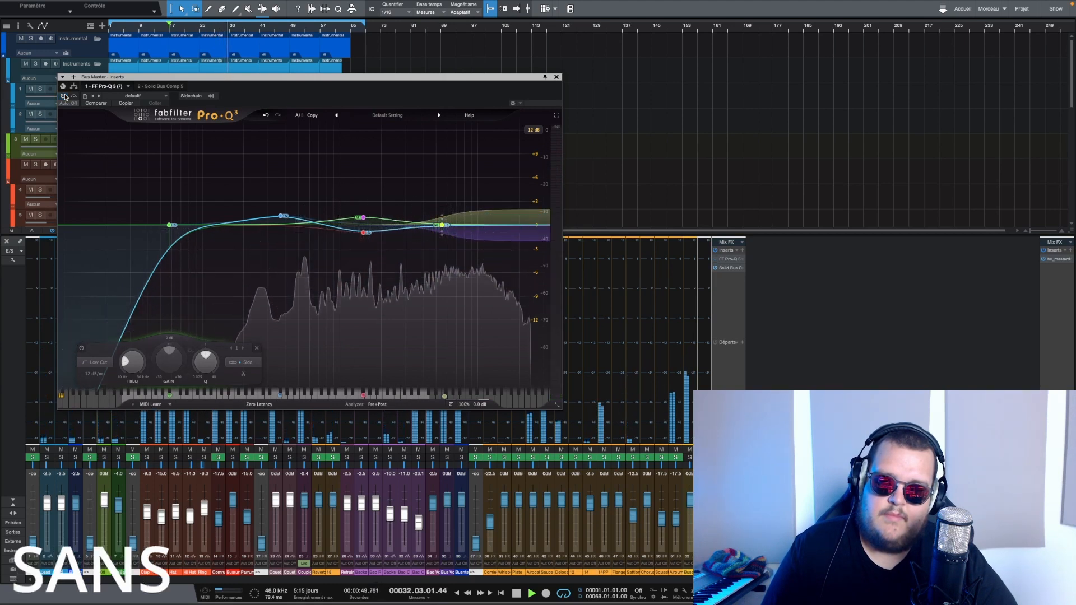
{"action": "left_click", "coordinate": [64, 96]}
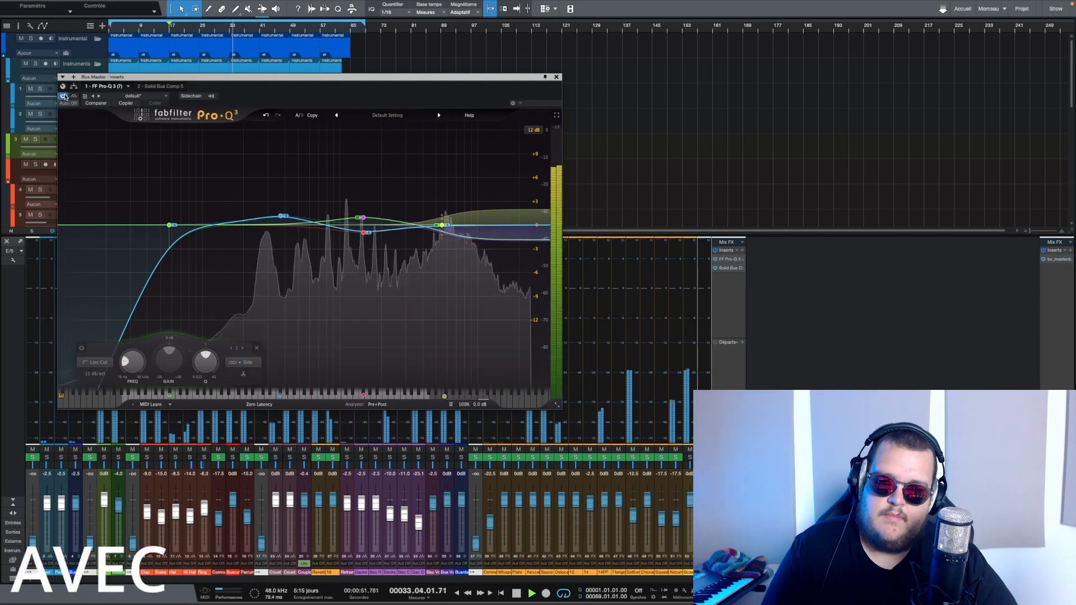